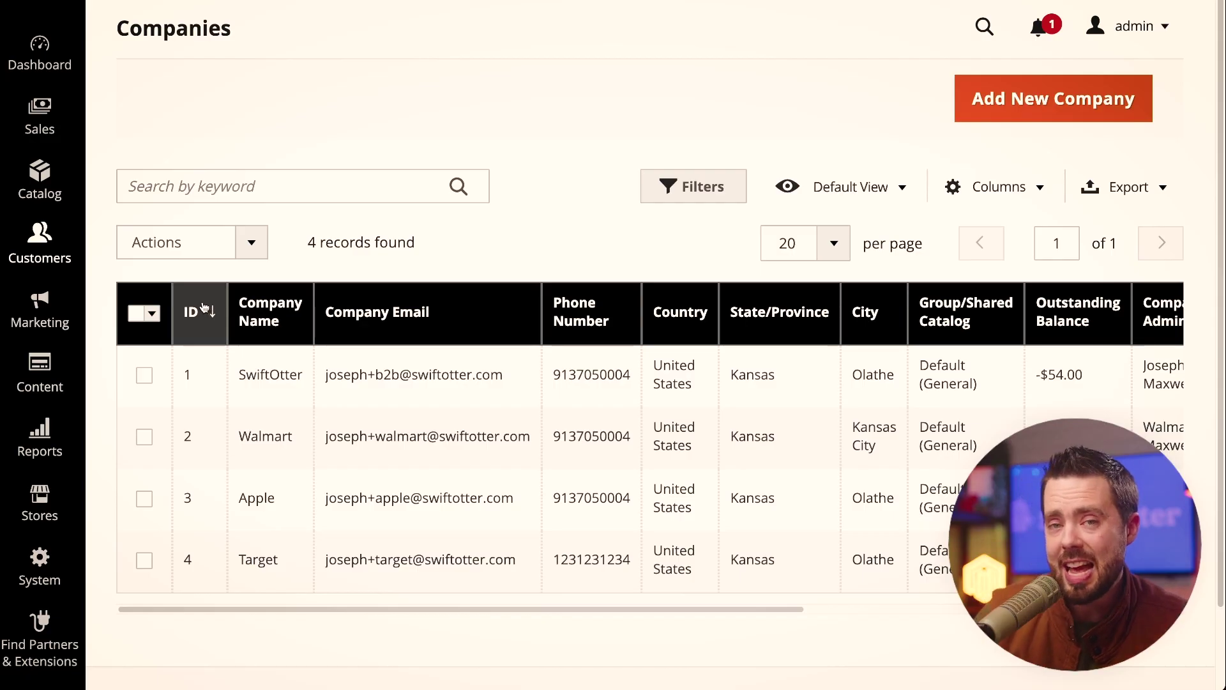
# Scroll the Companies grid sideways to show Company Type and Parent, with Walmart under SwiftOtter
pyautogui.hscroll(1, 648, 383)
pyautogui.hscroll(10, 647, 383)
pyautogui.hscroll(-10, 647, 379)
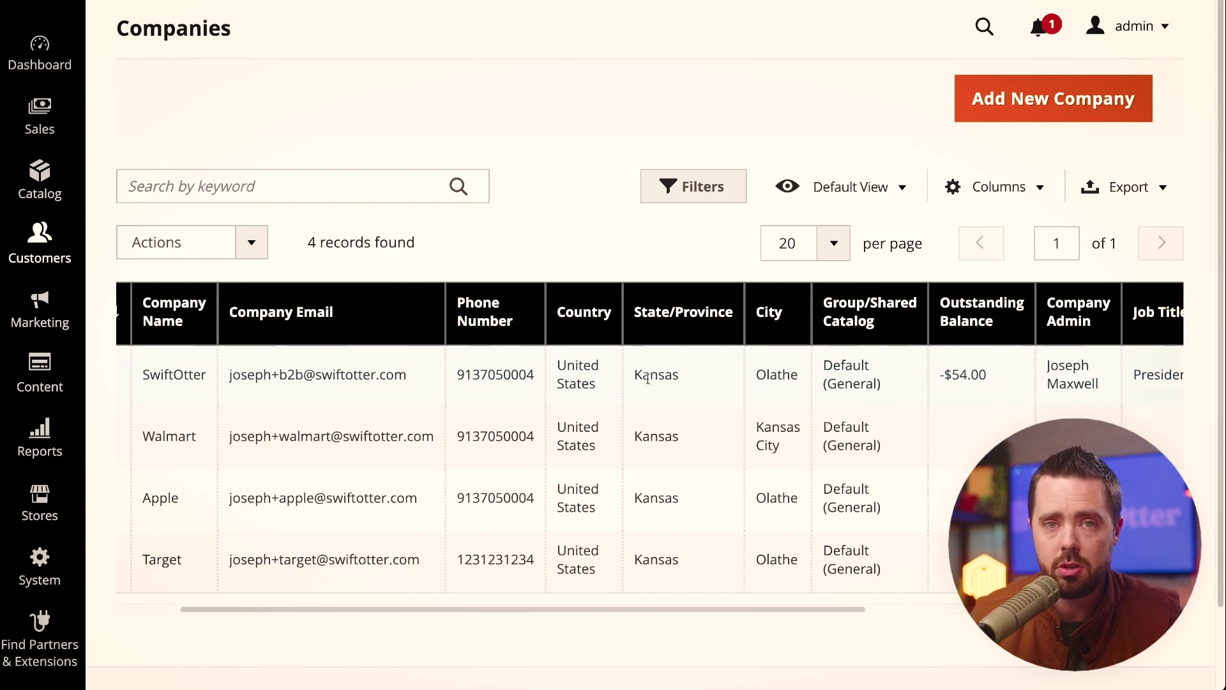
pyautogui.hscroll(10, 648, 379)
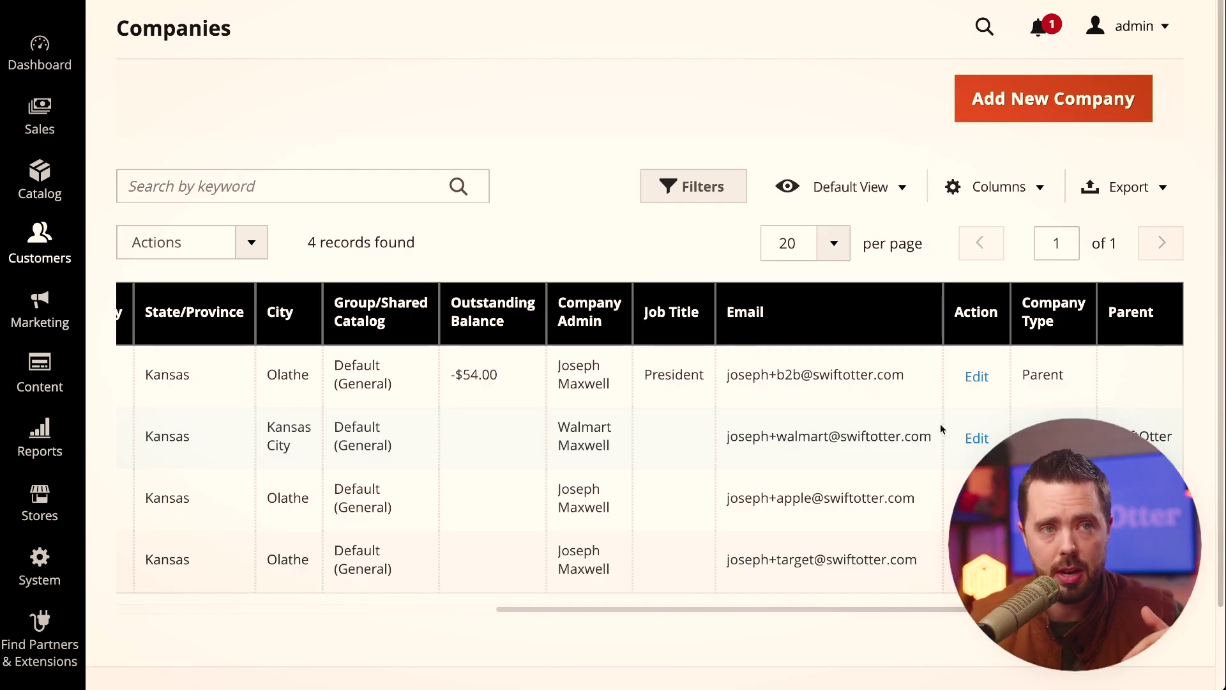
pyautogui.hscroll(-10, 848, 410)
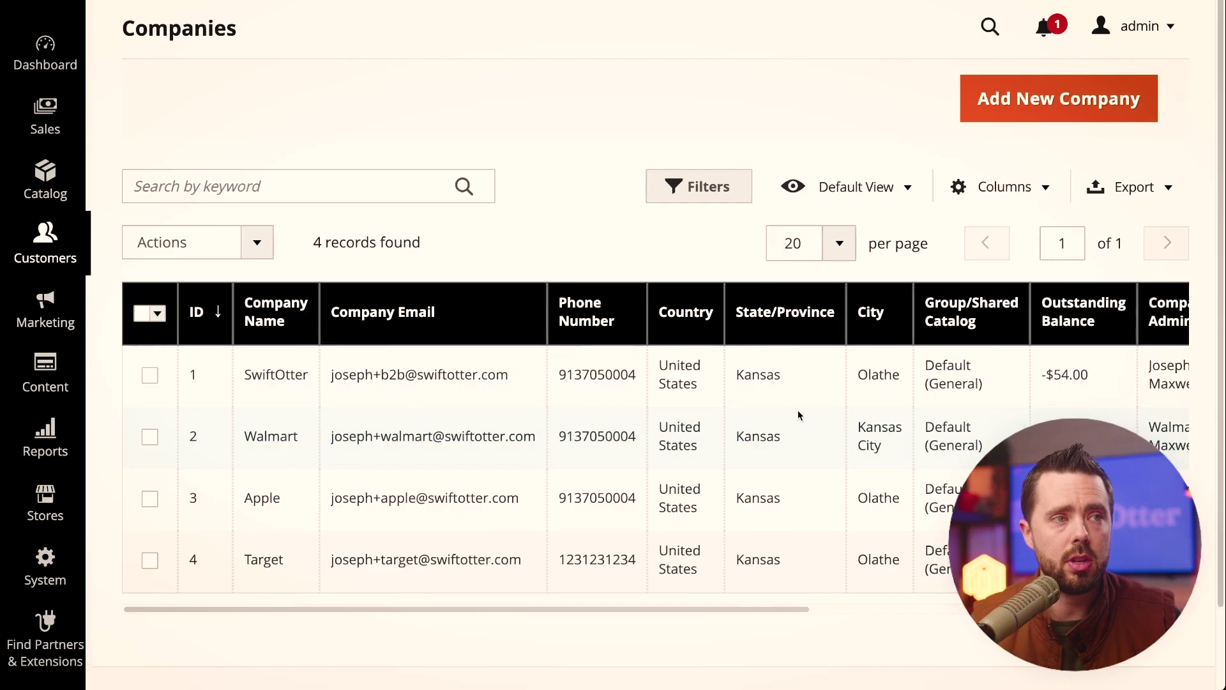
pyautogui.click(725, 409)
pyautogui.hscroll(10, 875, 400)
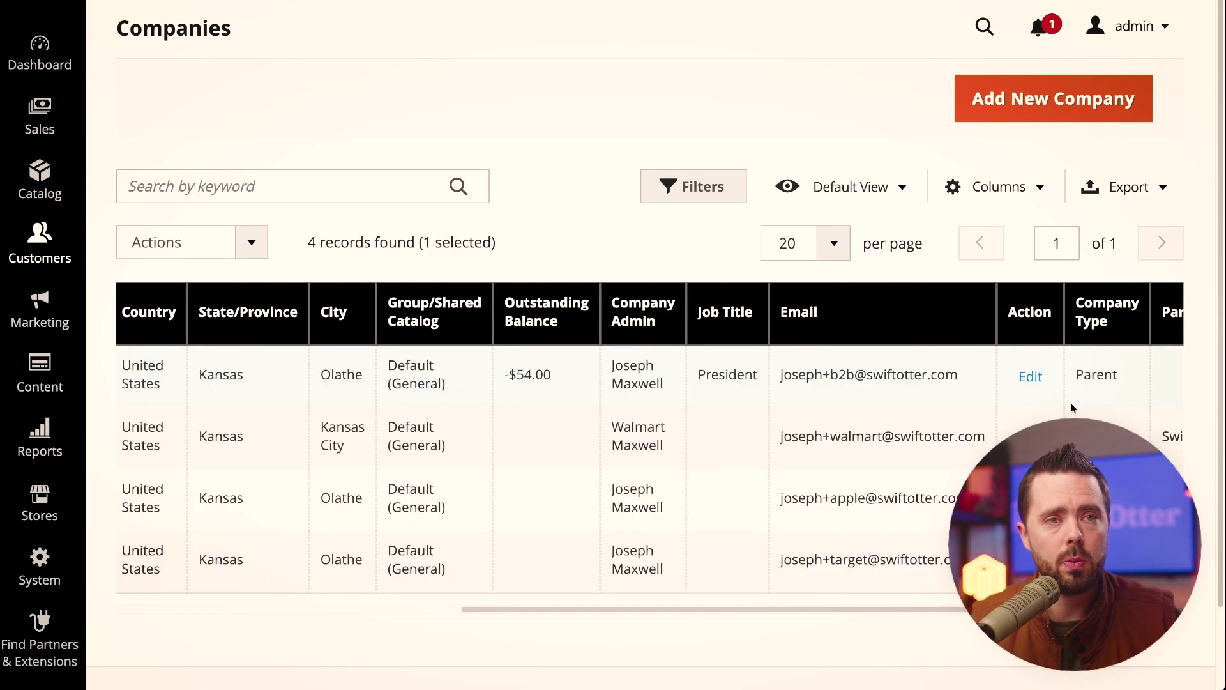
# Open SwiftOtter's company edit page and expand its Company Hierarchy section
pyautogui.click(1028, 378)
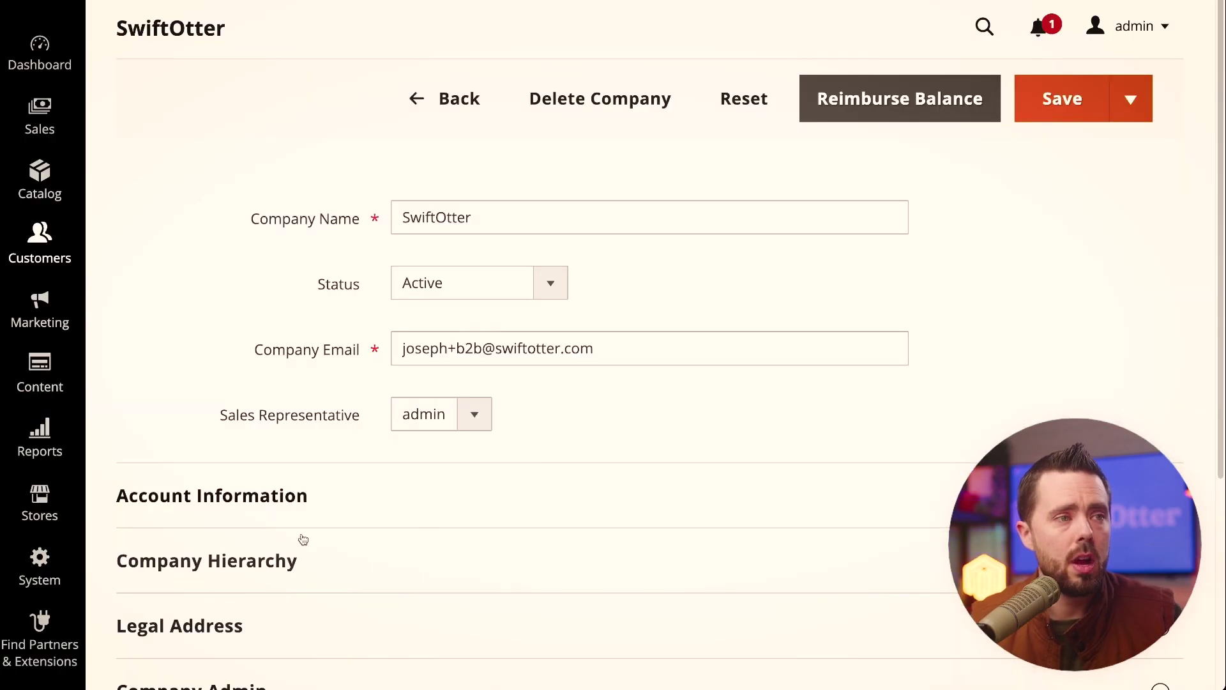
pyautogui.scroll(-1, 307, 530)
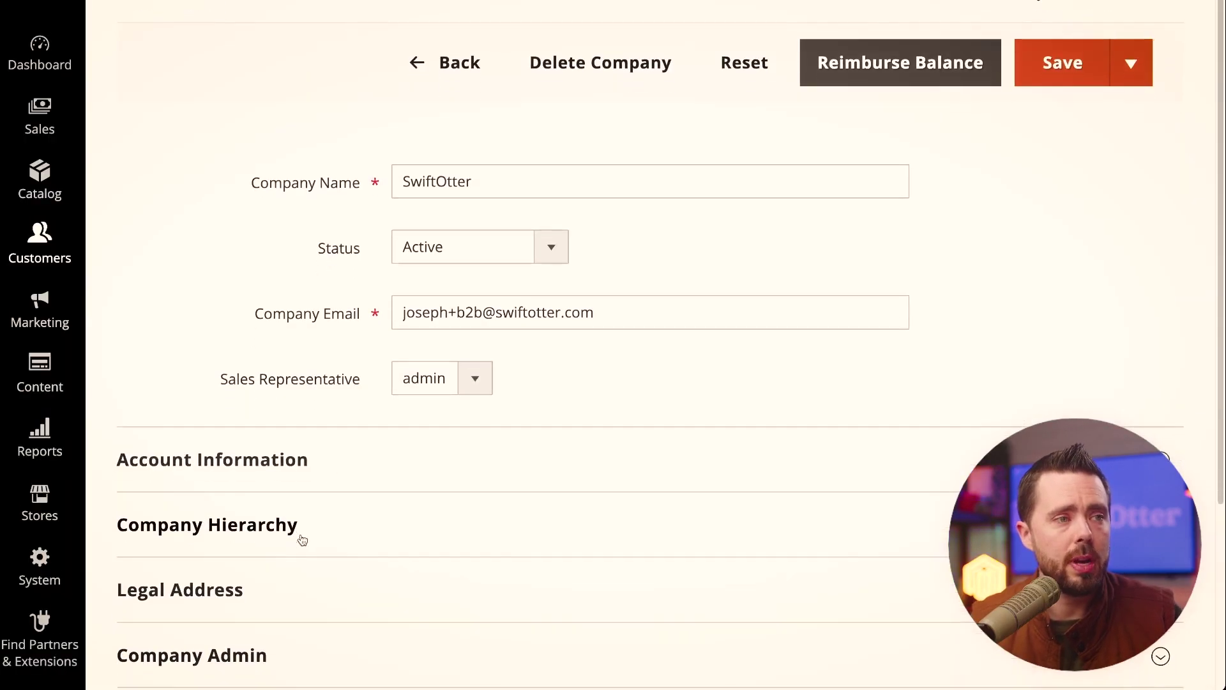
pyautogui.click(199, 529)
pyautogui.scroll(-8, 809, 542)
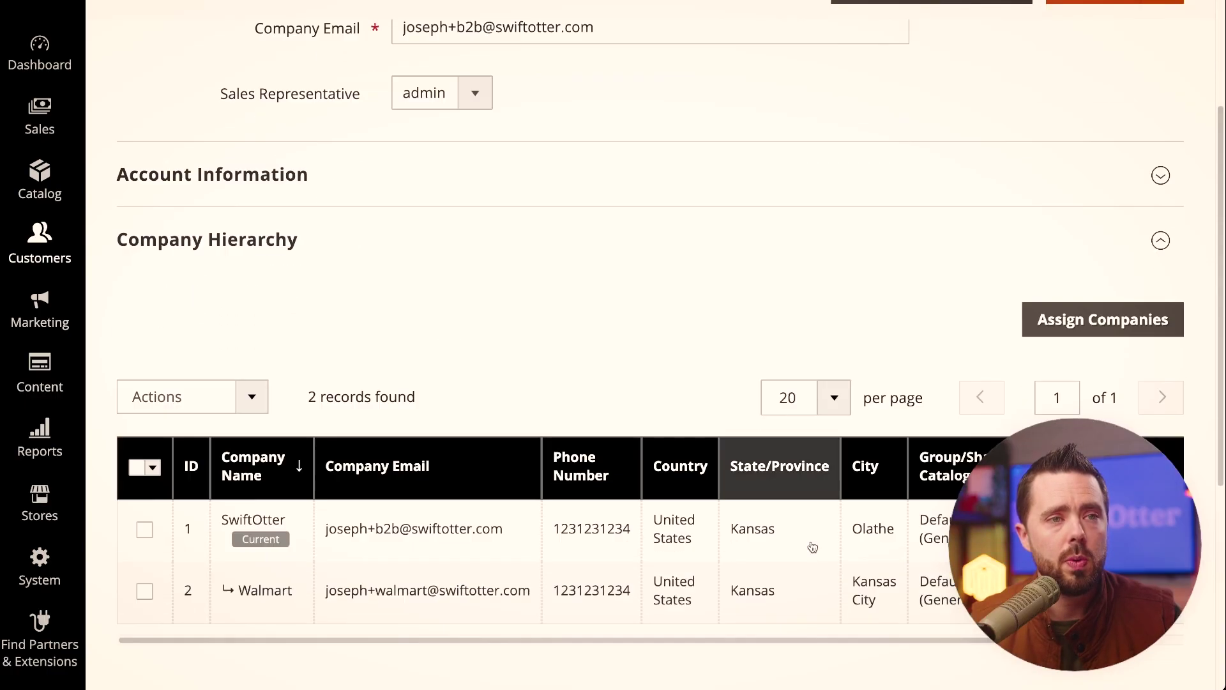
pyautogui.click(1061, 323)
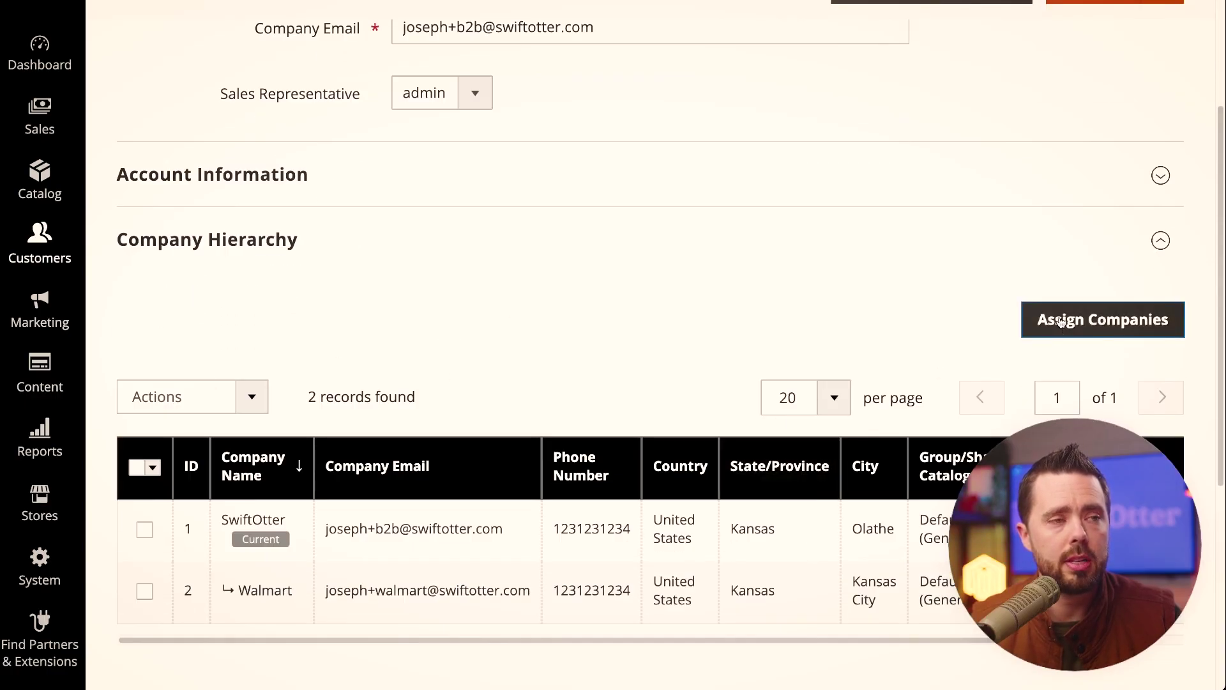
pyautogui.scroll(-2, 1060, 321)
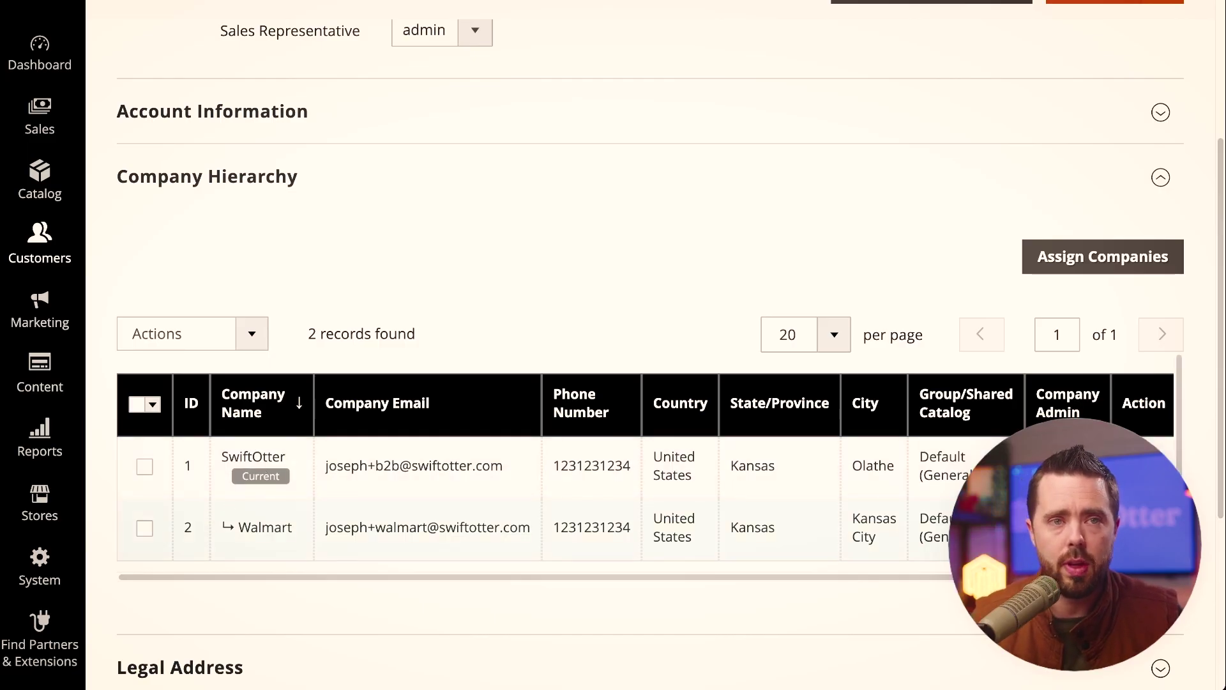
pyautogui.scroll(-1, 260, 470)
pyautogui.hscroll(1, 645, 447)
pyautogui.scroll(-1, 645, 447)
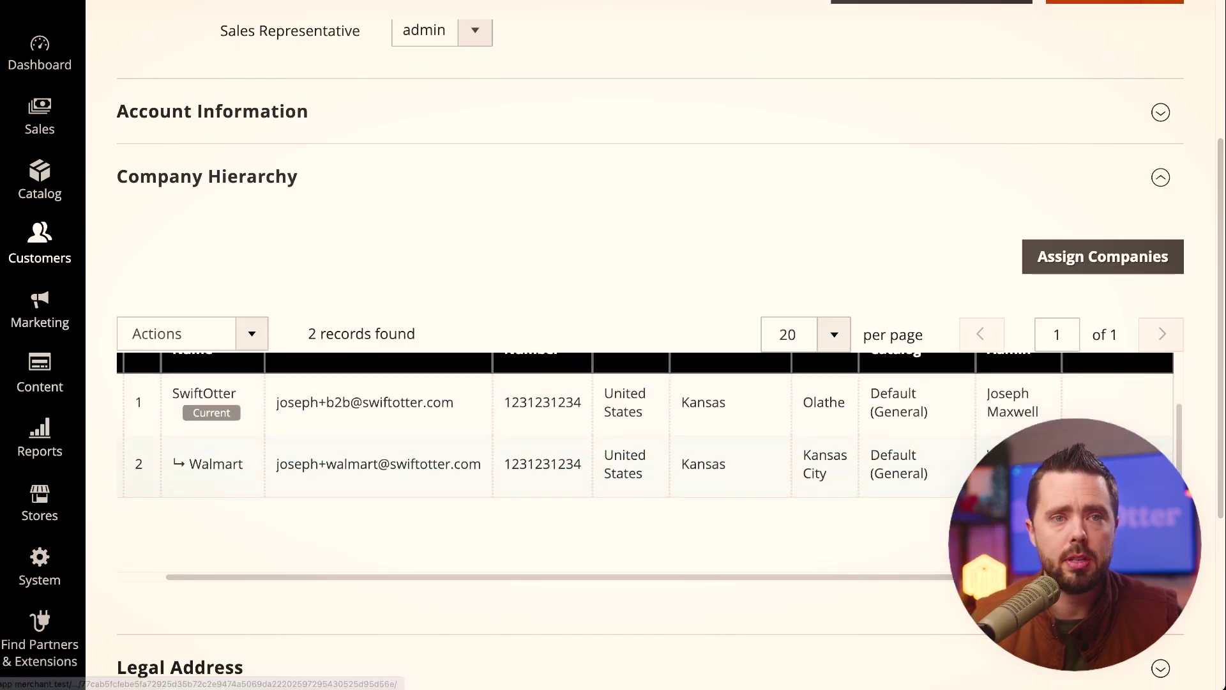
# Open the Walmart child company, then return to SwiftOtter and re-expand its hierarchy
pyautogui.click(996, 463)
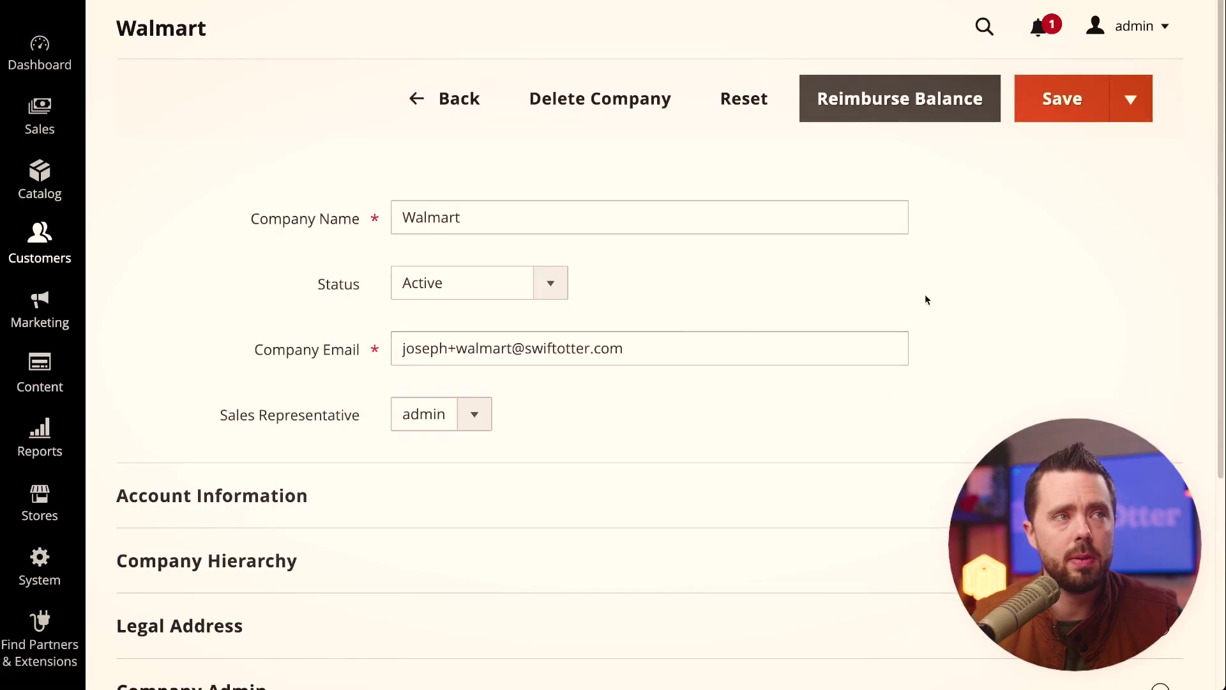
pyautogui.scroll(-5, 423, 378)
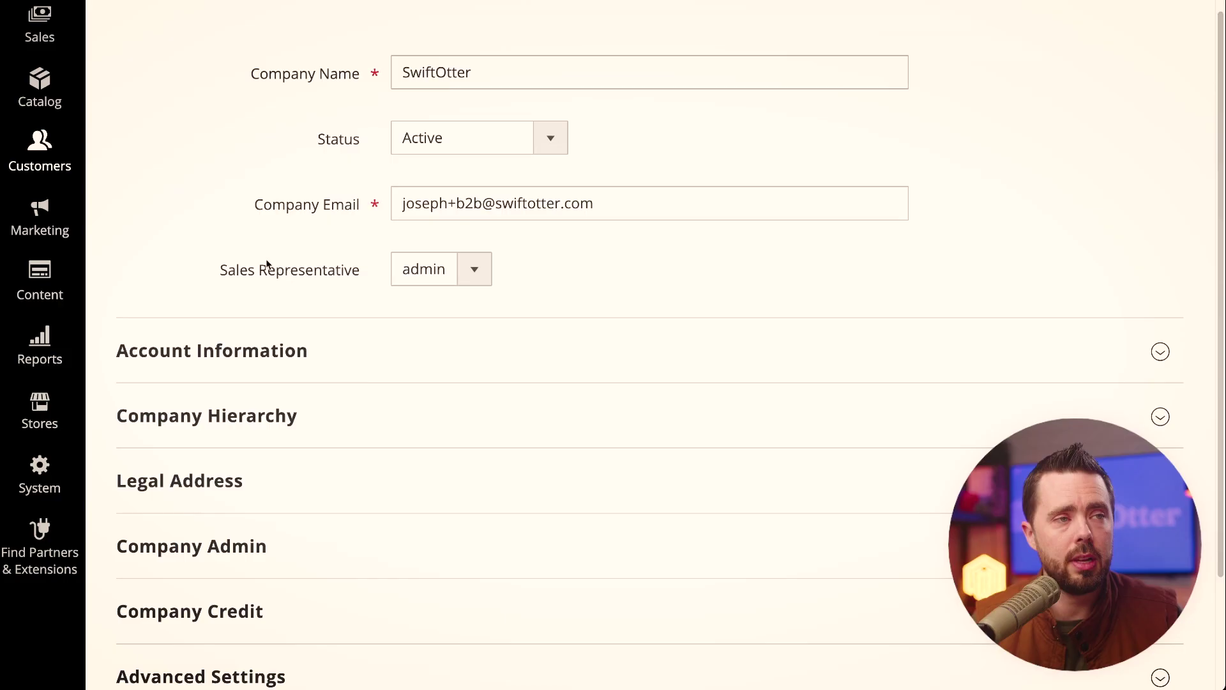
pyautogui.scroll(1, 266, 265)
pyautogui.click(236, 479)
pyautogui.scroll(-5, 706, 553)
# Try Actions > Change company settings with nothing selected and dismiss the no-items warning
pyautogui.click(233, 307)
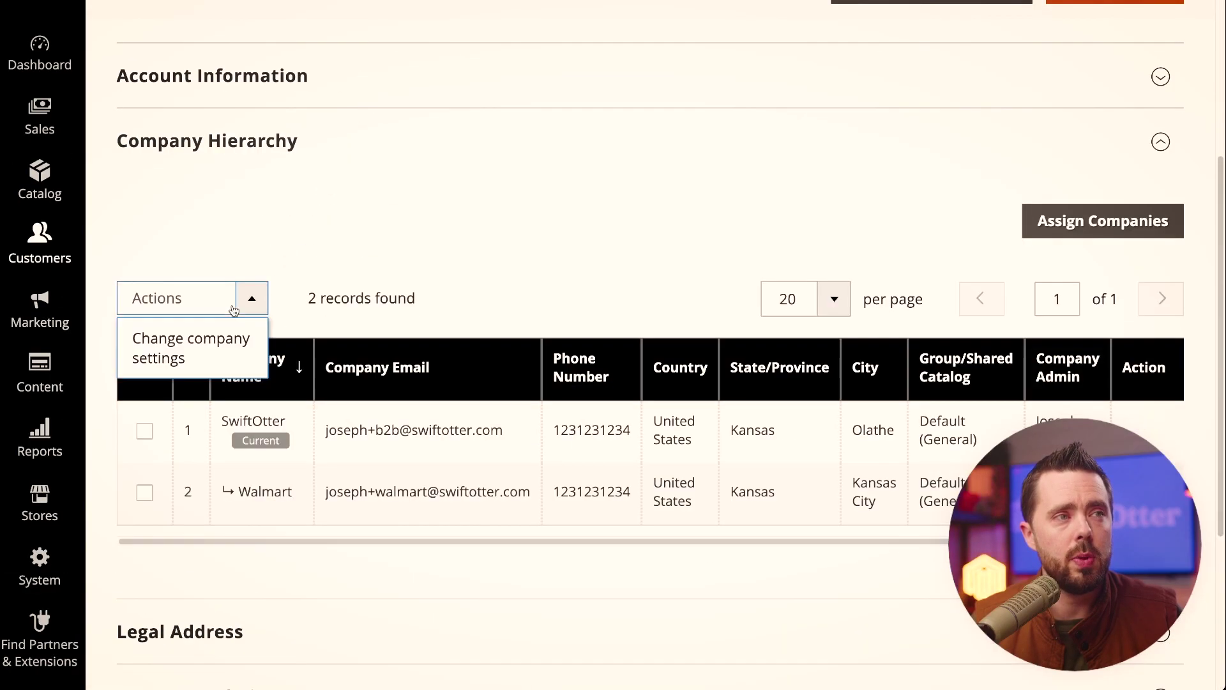
pyautogui.click(179, 349)
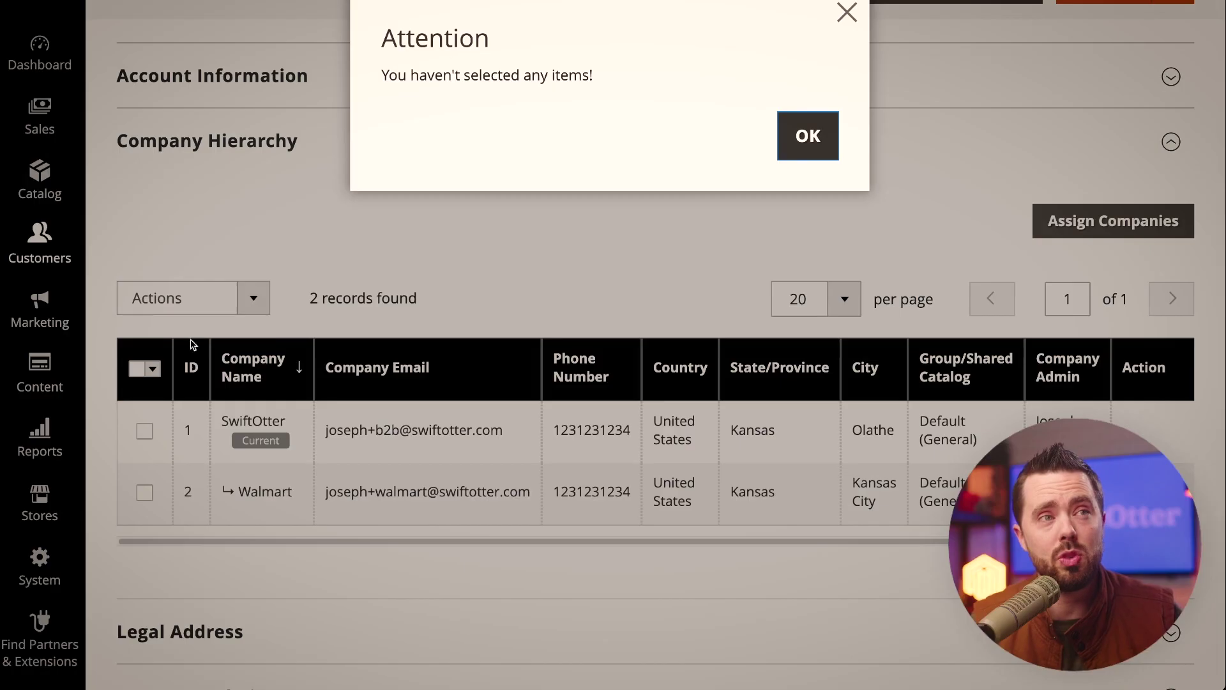
pyautogui.click(811, 135)
# Tick Walmart in the hierarchy and review its settings via Actions > Change company settings
pyautogui.click(144, 492)
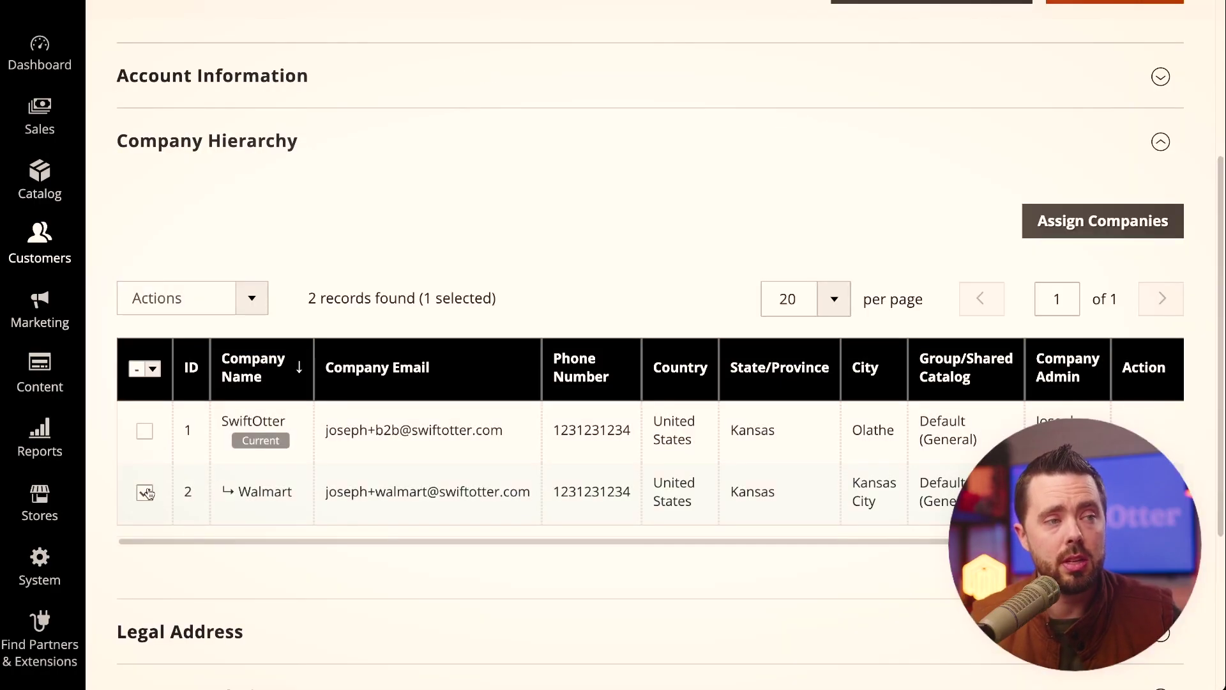
pyautogui.click(168, 298)
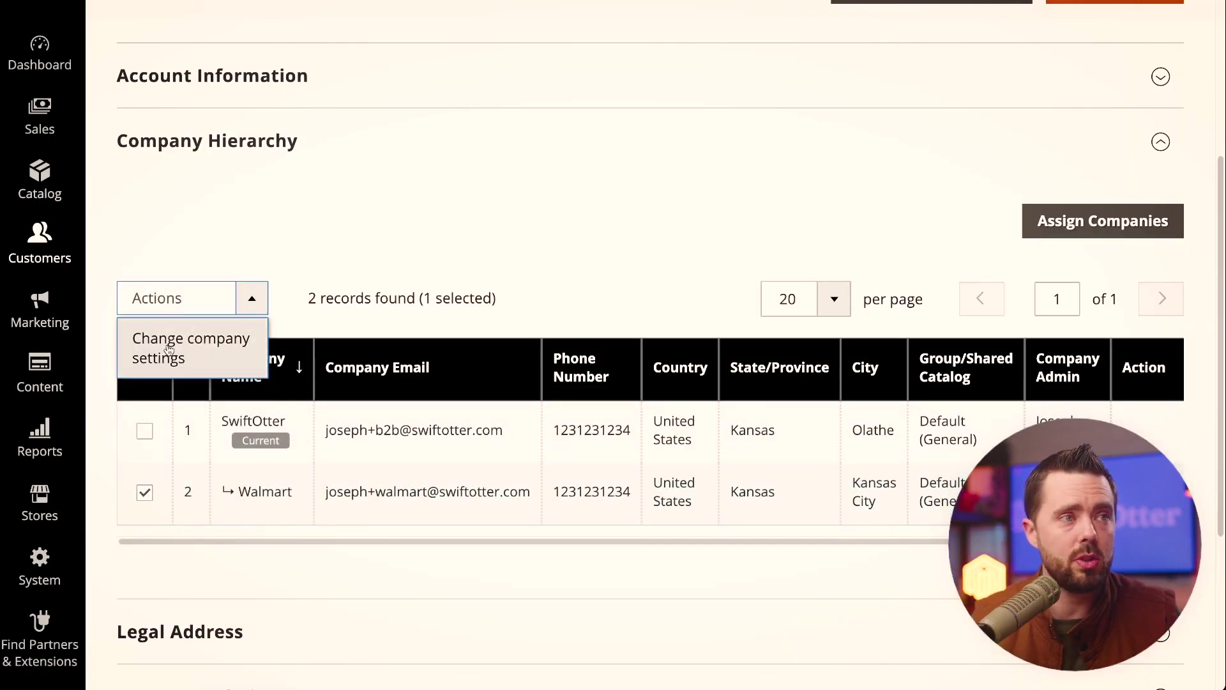
pyautogui.click(169, 350)
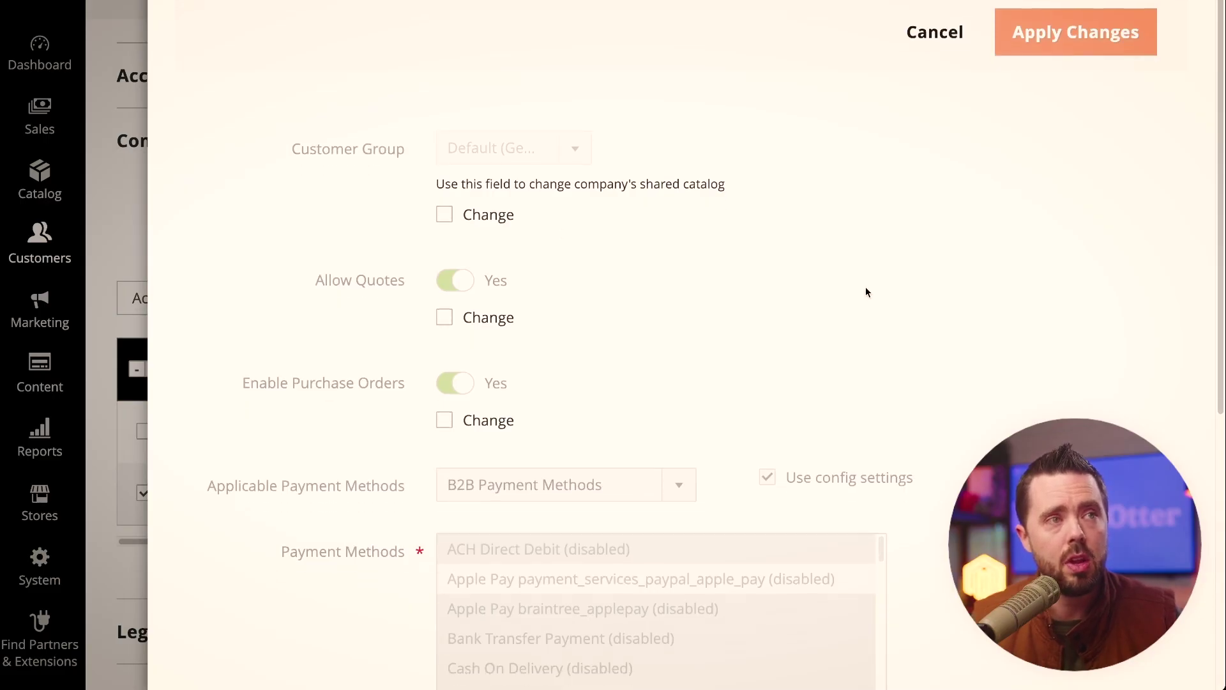
pyautogui.scroll(-7, 865, 289)
pyautogui.scroll(7, 865, 289)
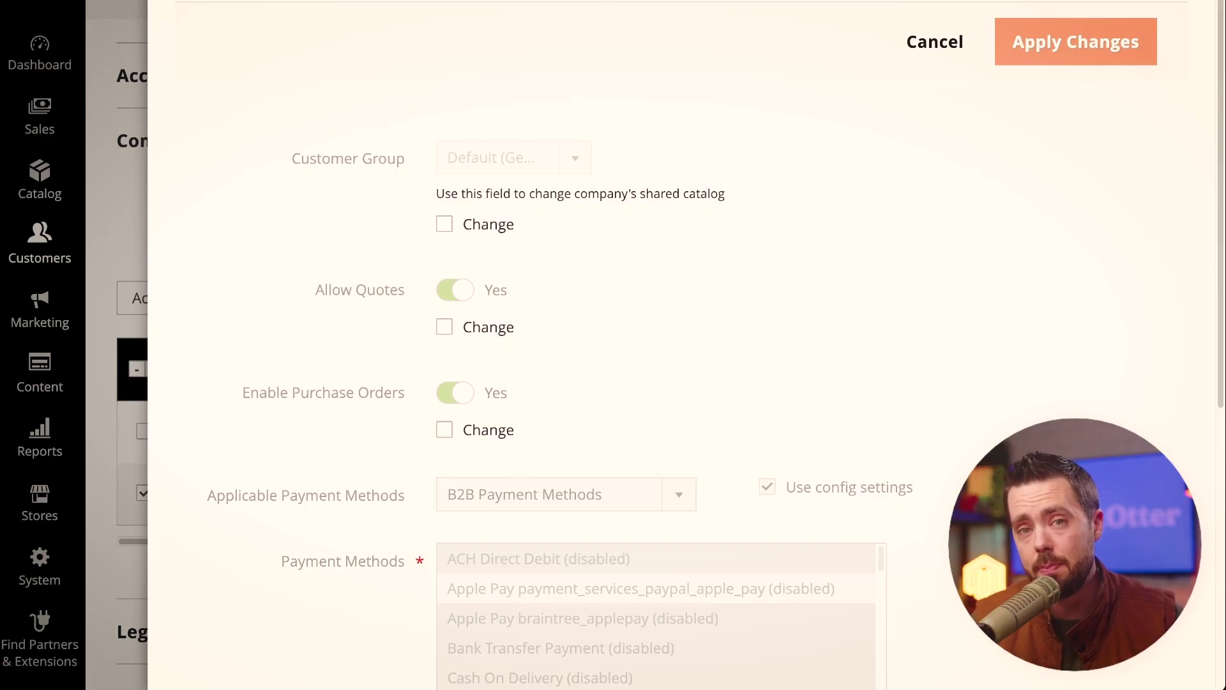
pyautogui.scroll(-4, 864, 270)
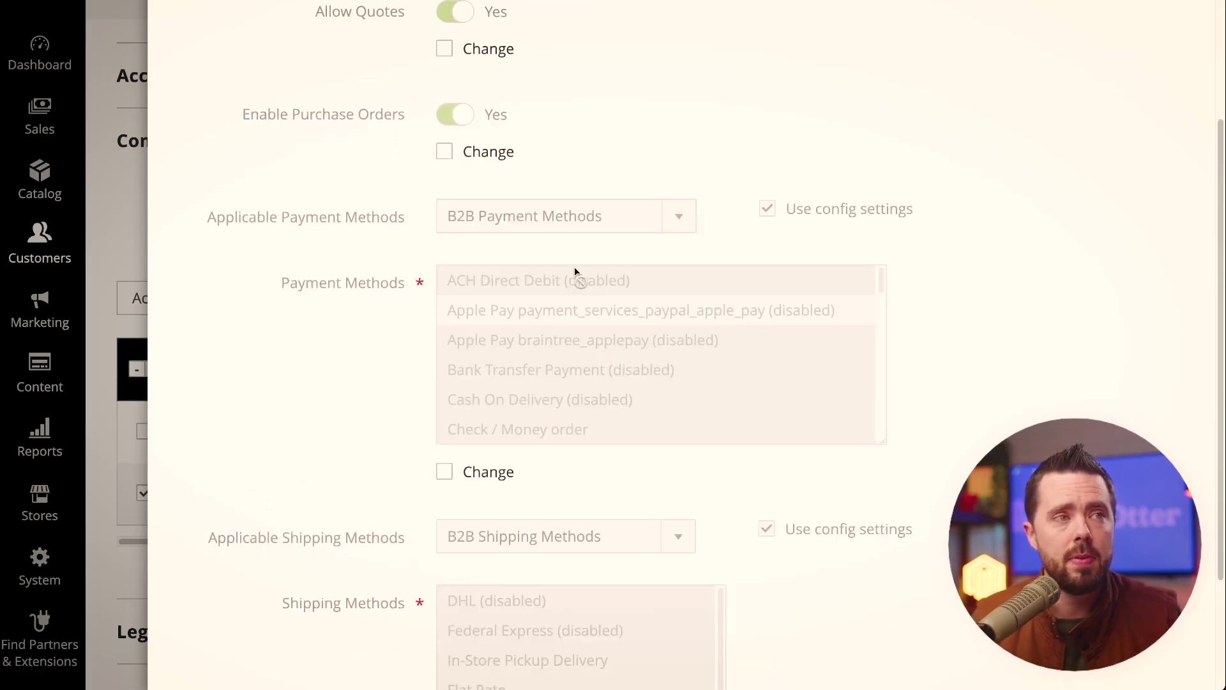
pyautogui.scroll(-3, 769, 558)
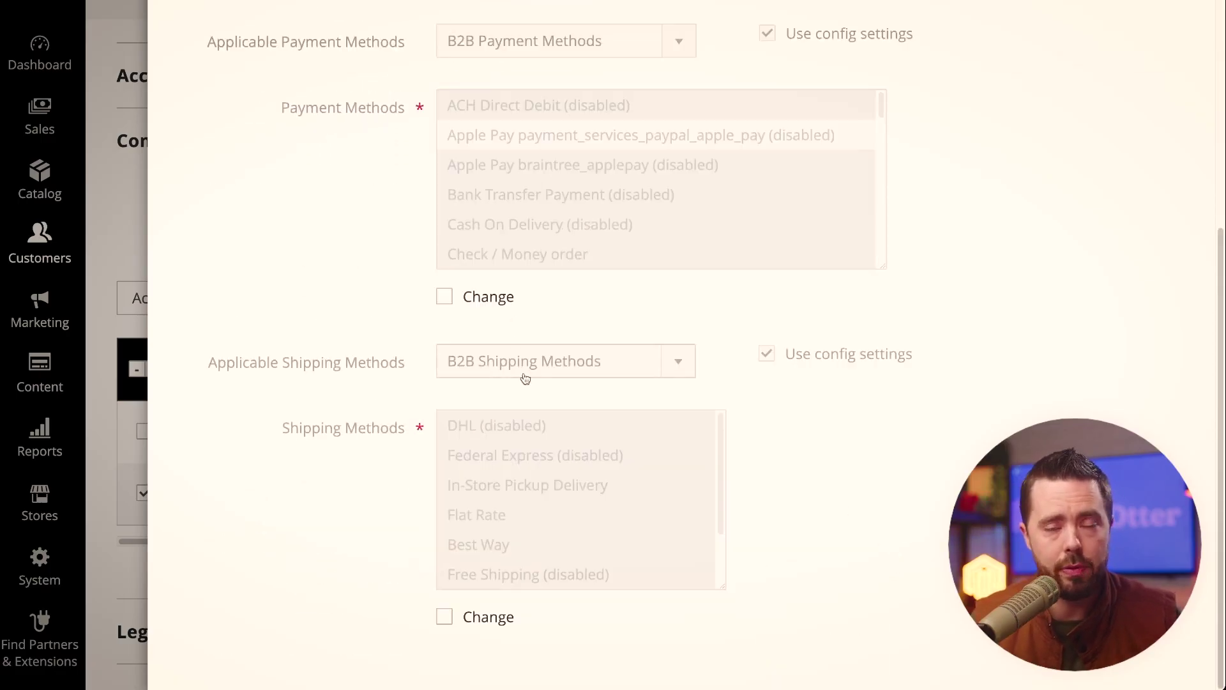
pyautogui.scroll(7, 527, 377)
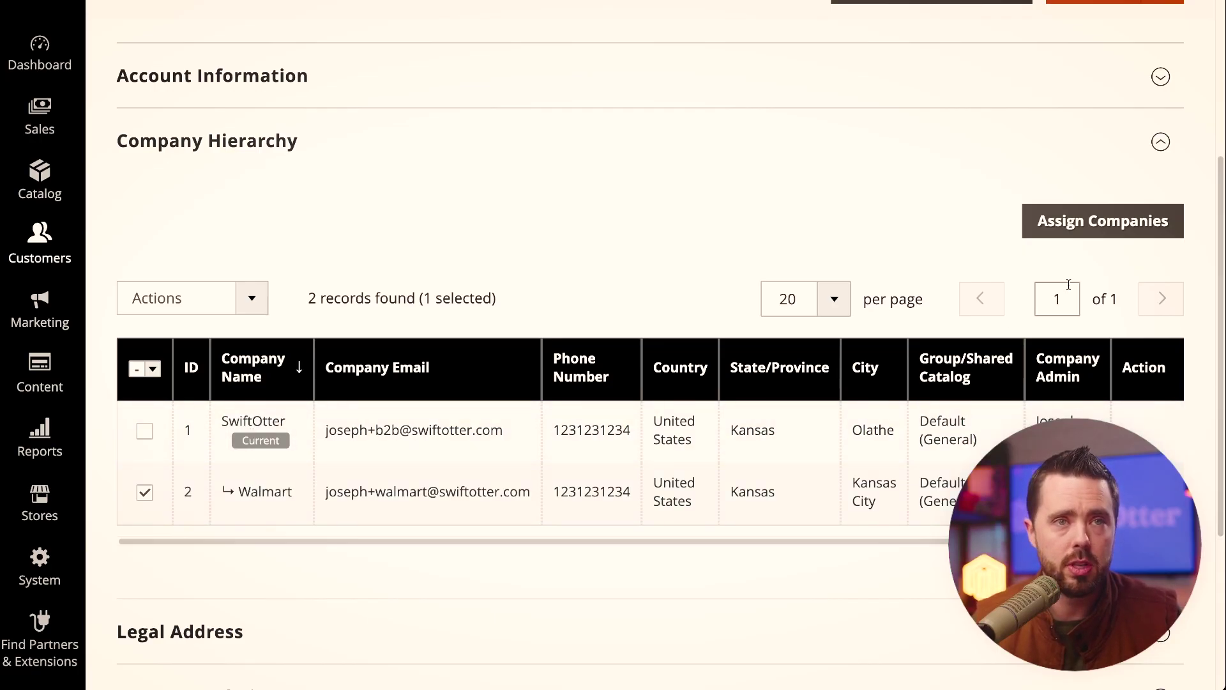
# Go to Customers > All Customers to list the 8 customer records
pyautogui.click(1083, 225)
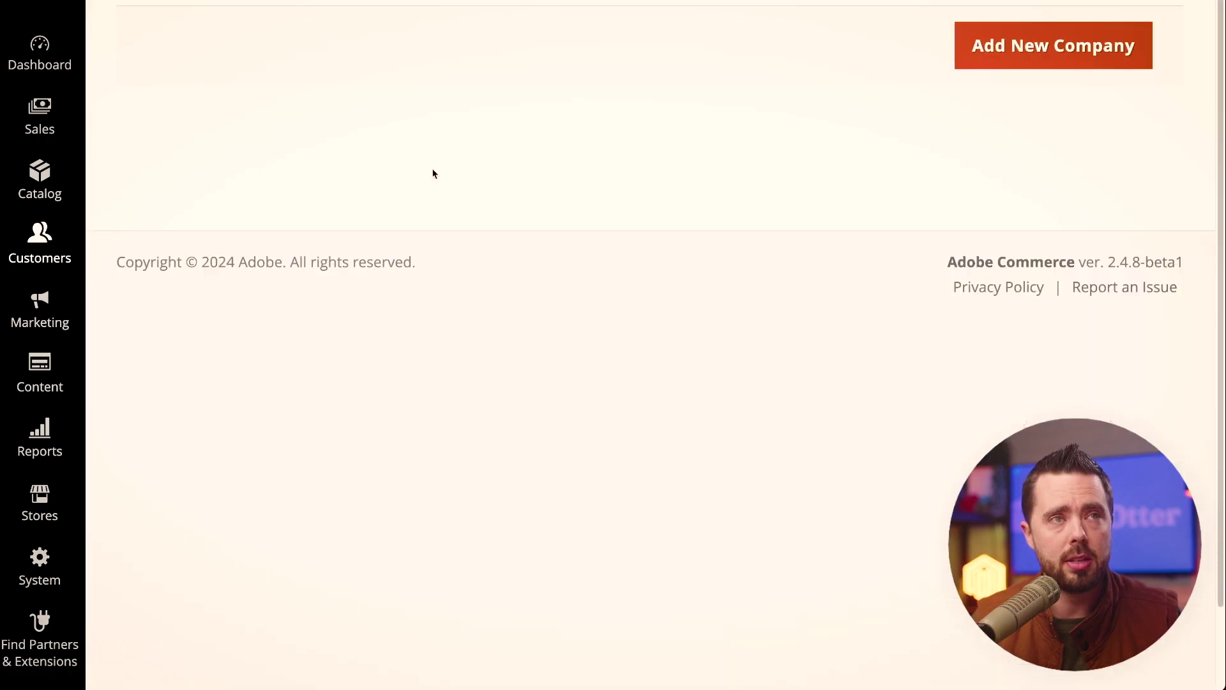
pyautogui.hscroll(8, 668, 400)
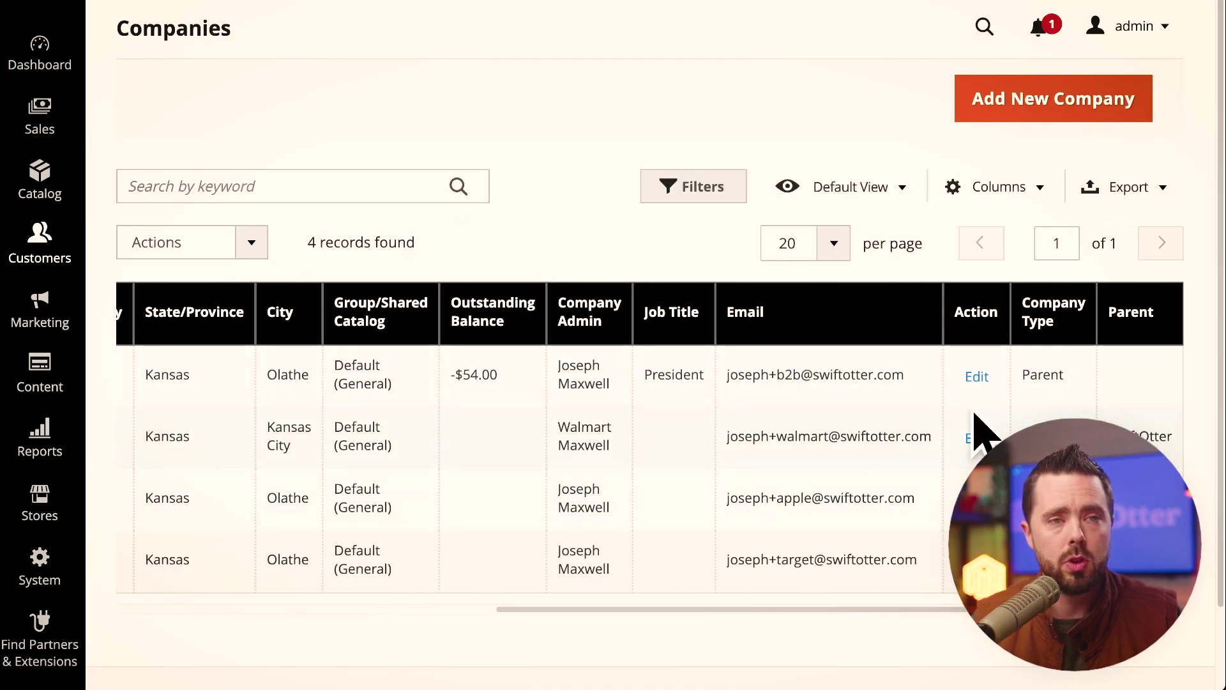
pyautogui.hscroll(-8, 570, 455)
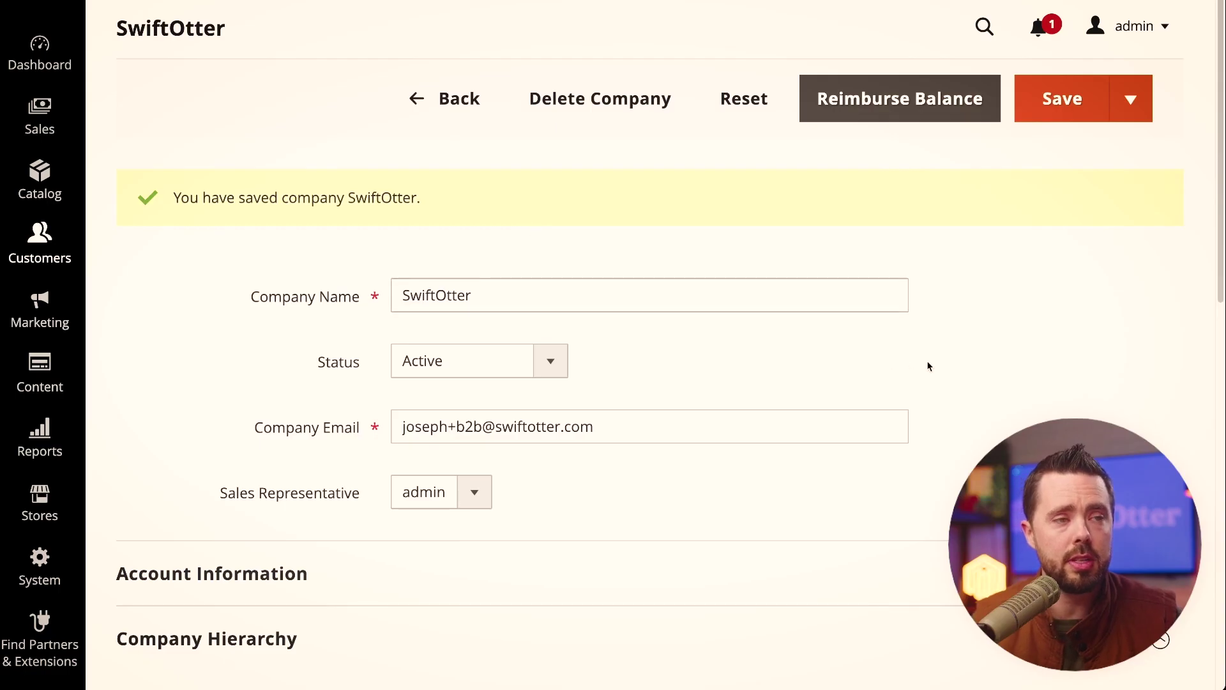
pyautogui.scroll(-3, 929, 361)
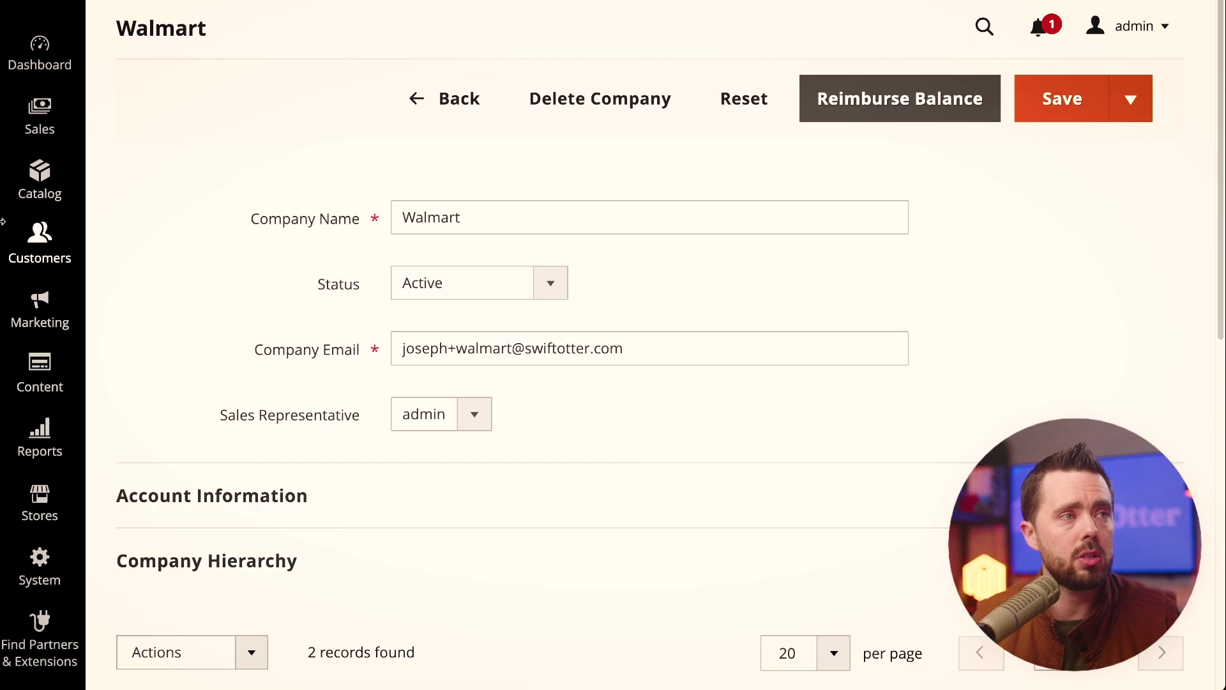
pyautogui.click(40, 243)
pyautogui.click(161, 55)
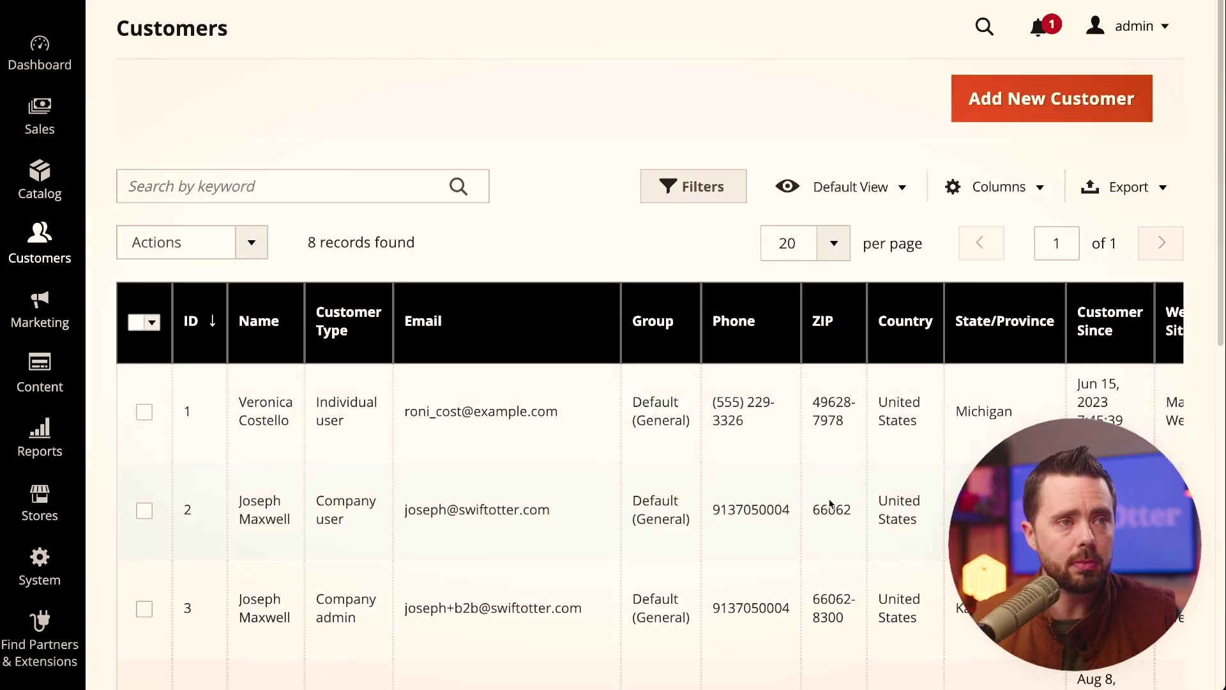
# Open the company admin's Account Information and check Associate to Company shows Walmart and SwiftOtter
pyautogui.hscroll(10, 830, 504)
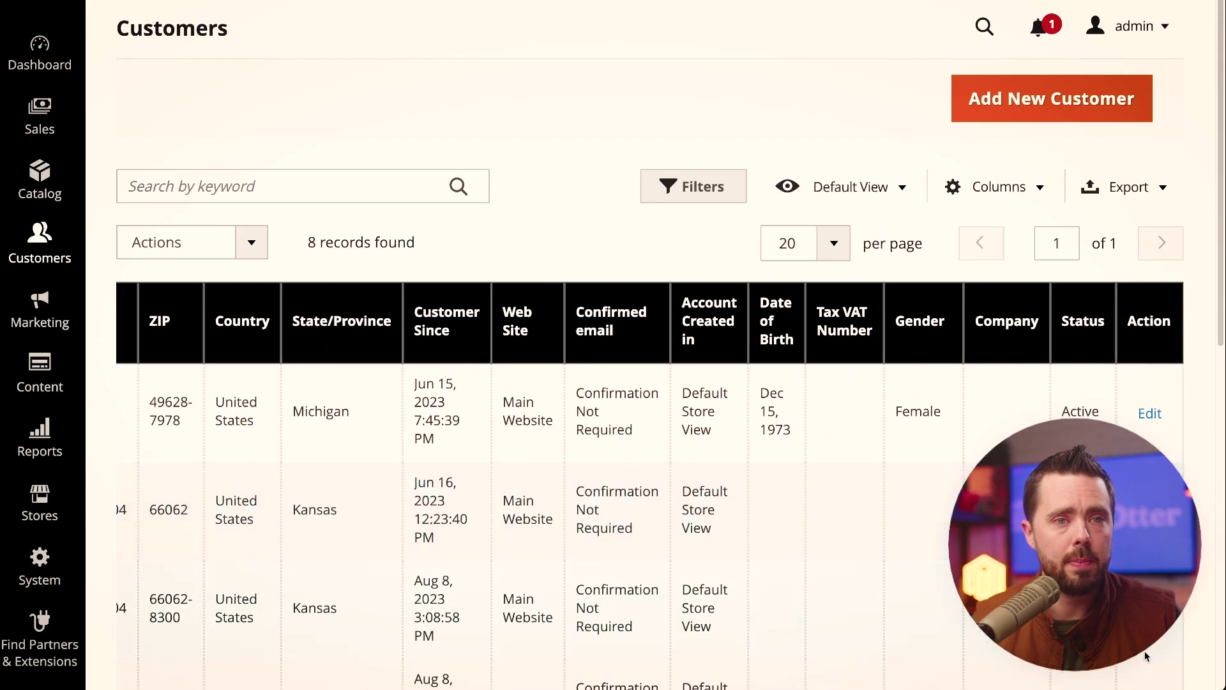
pyautogui.click(322, 591)
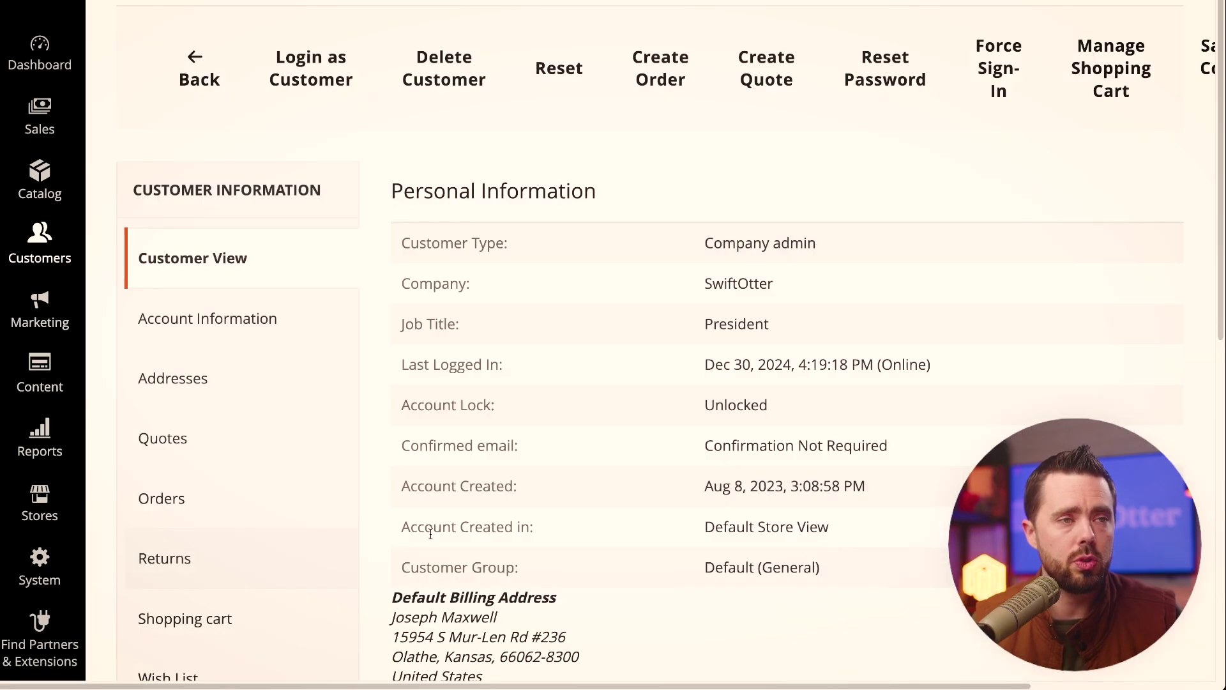
pyautogui.click(285, 369)
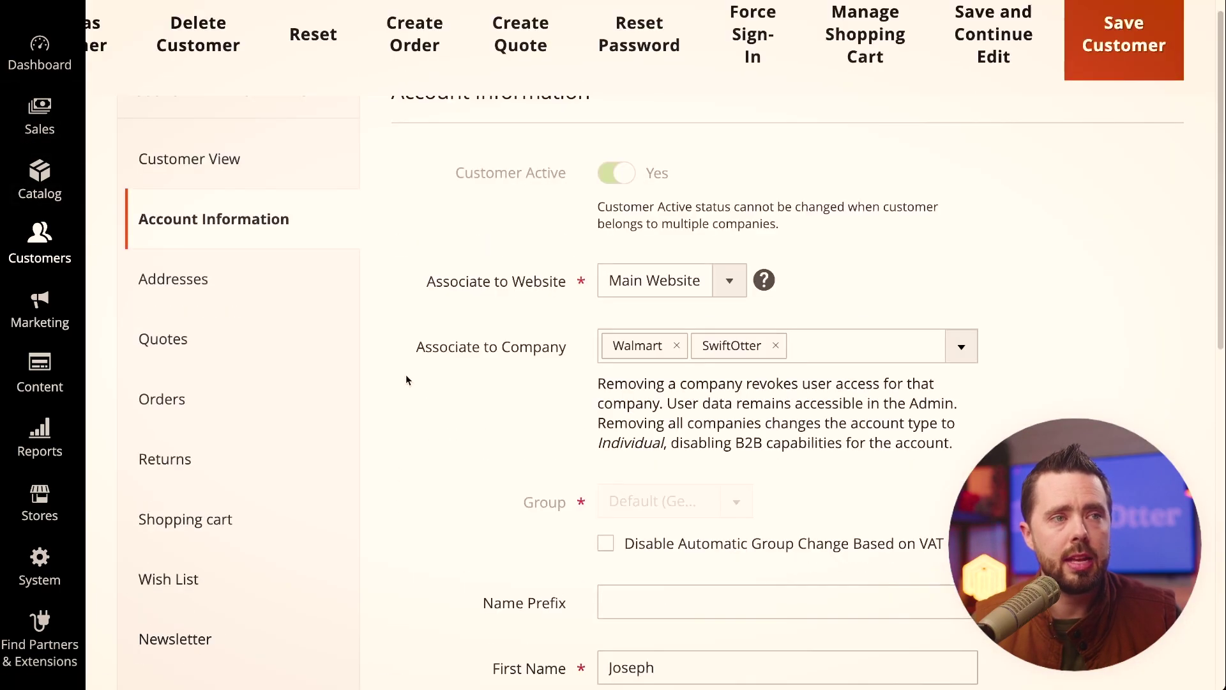
pyautogui.moveTo(404, 378); pyautogui.dragTo(982, 369)
pyautogui.click(928, 343)
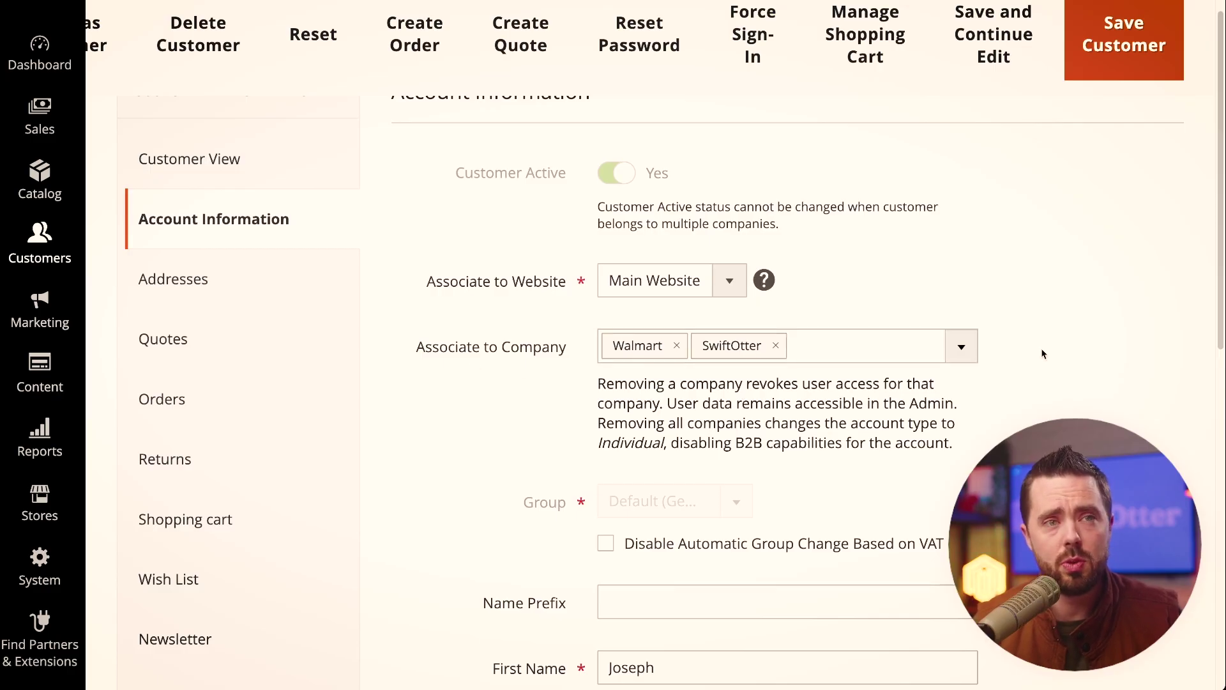
pyautogui.click(959, 347)
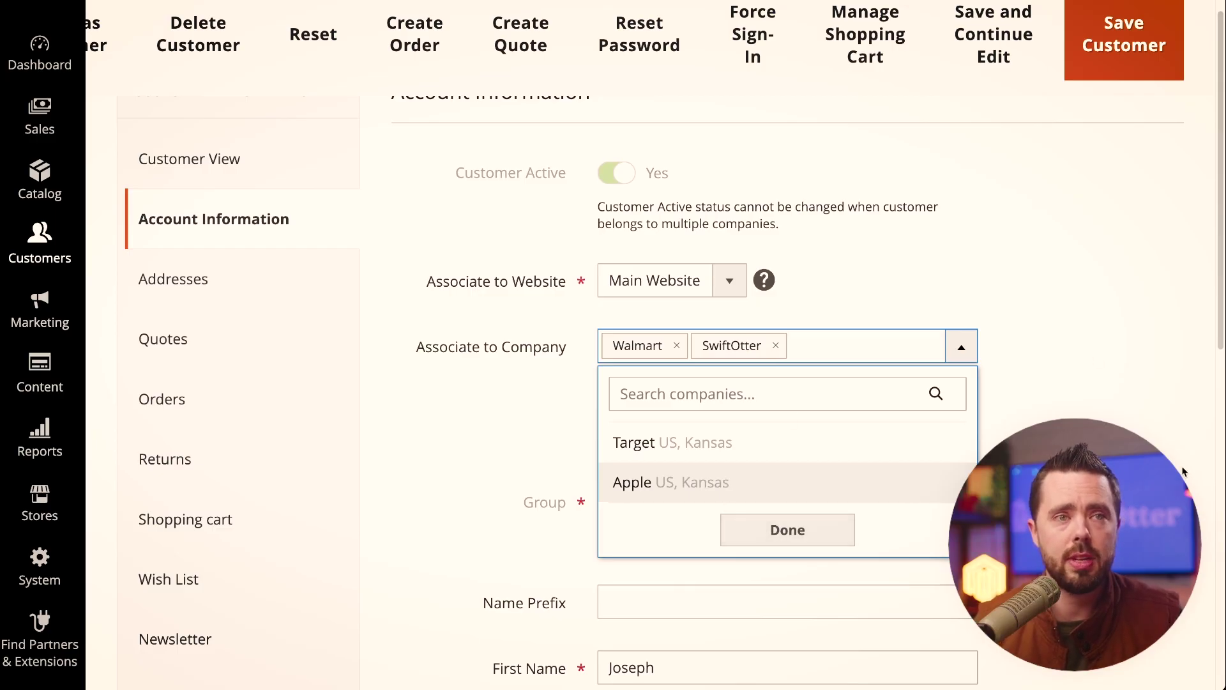
pyautogui.click(1145, 431)
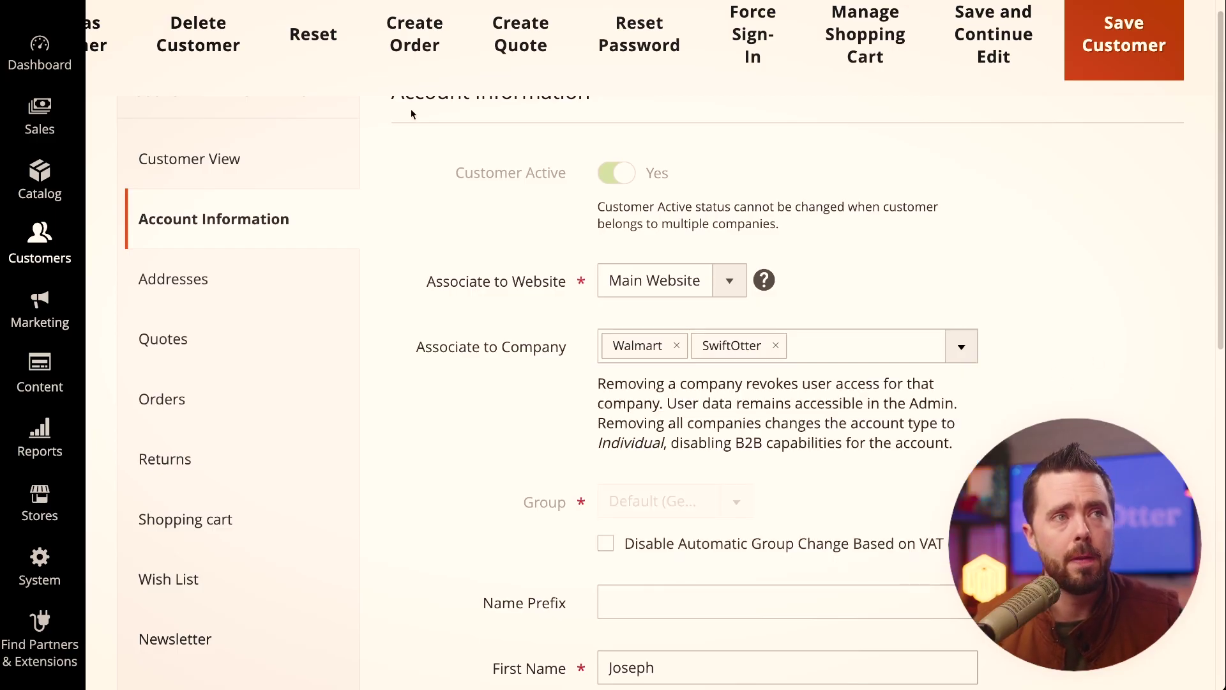
pyautogui.hscroll(-2, 358, 45)
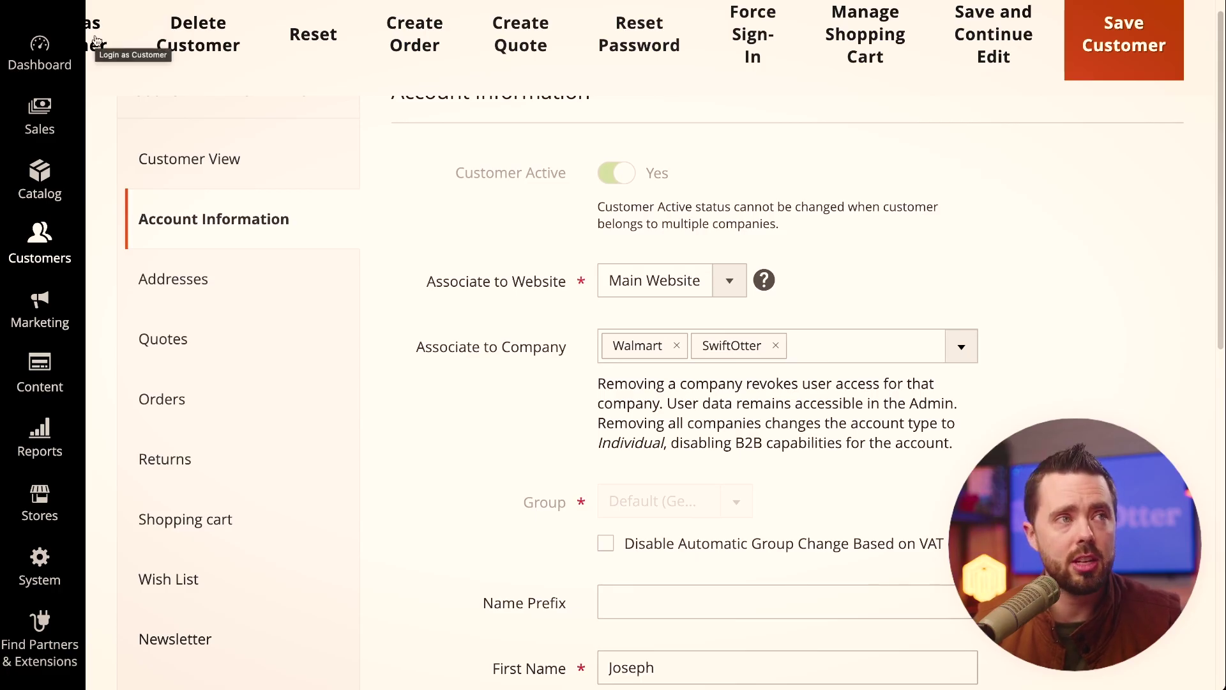
# Log in as the customer and view their My Account page as SwiftOtter Company Administrator
pyautogui.click(96, 41)
pyautogui.click(774, 196)
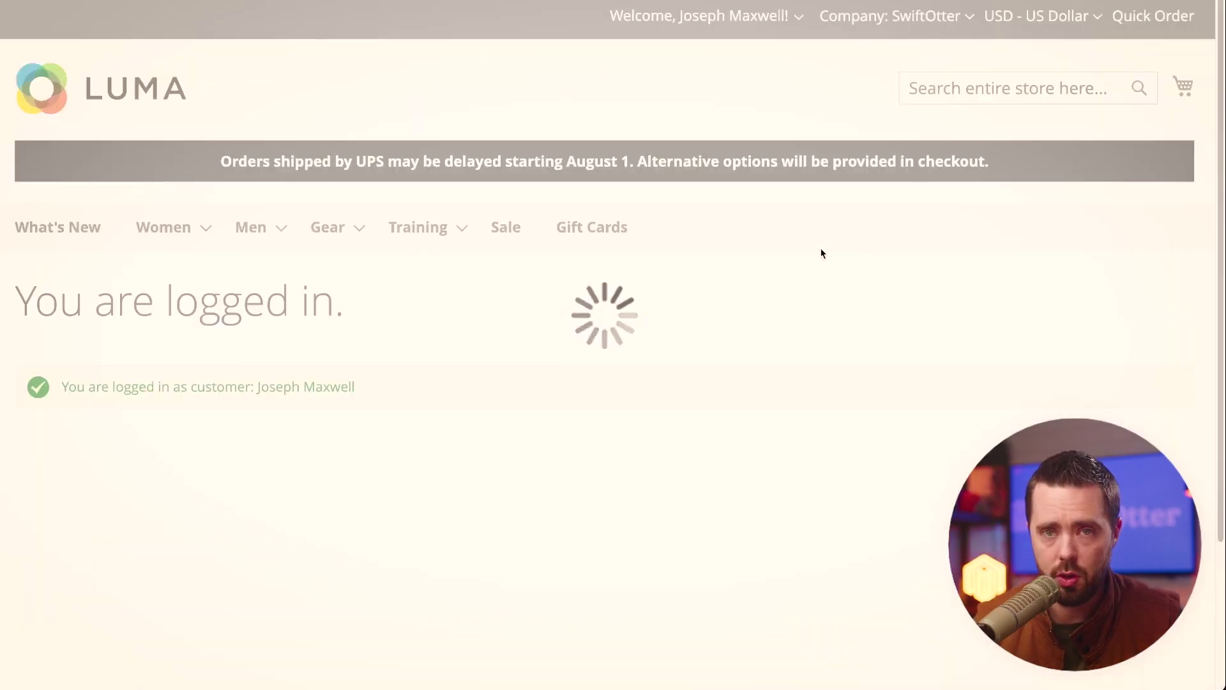
pyautogui.scroll(-5, 670, 309)
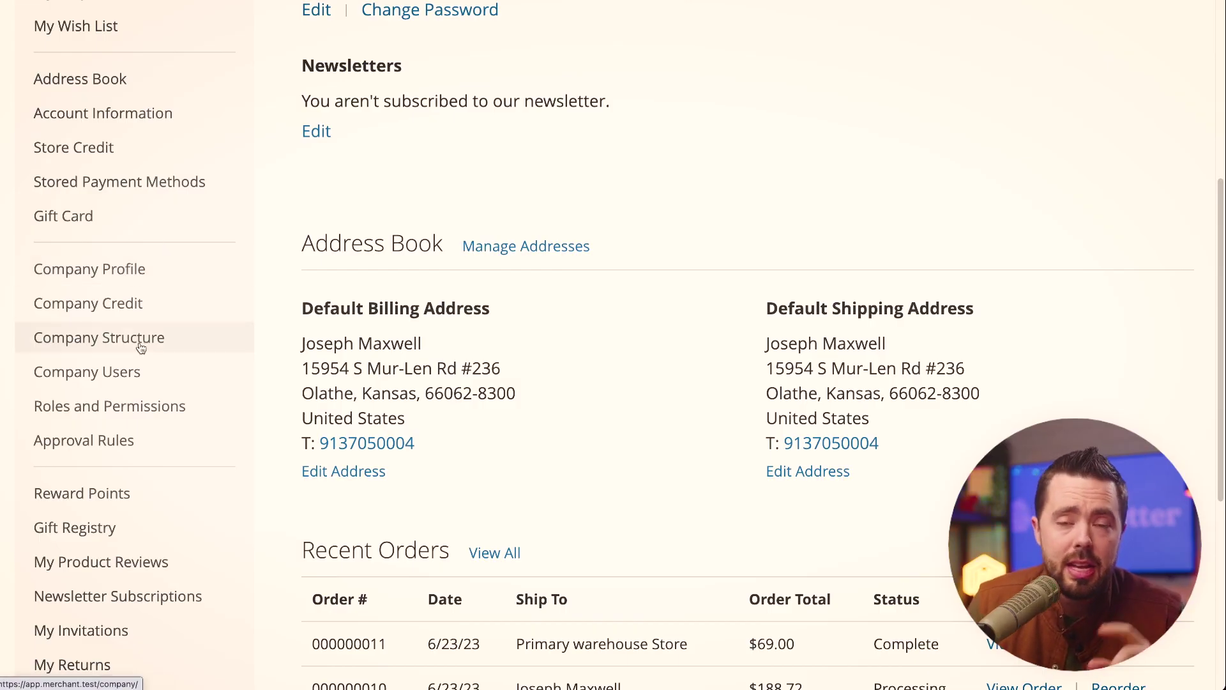
pyautogui.tripleClick(374, 396)
pyautogui.click(382, 372)
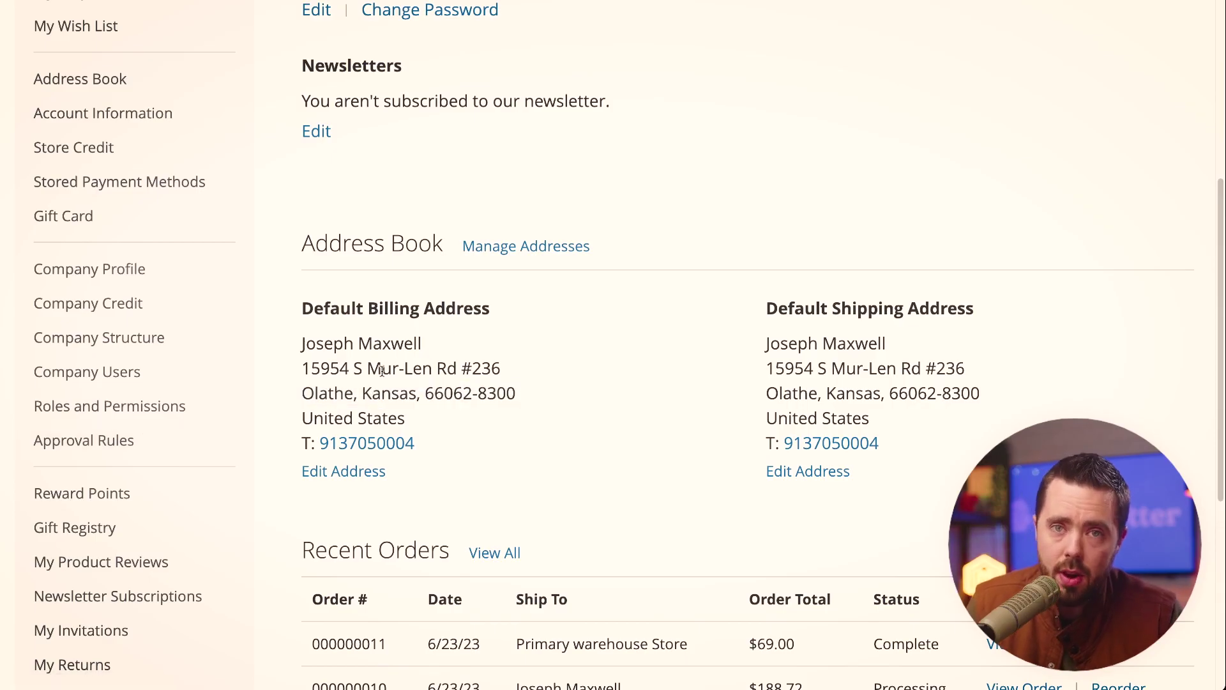
pyautogui.scroll(8, 649, 211)
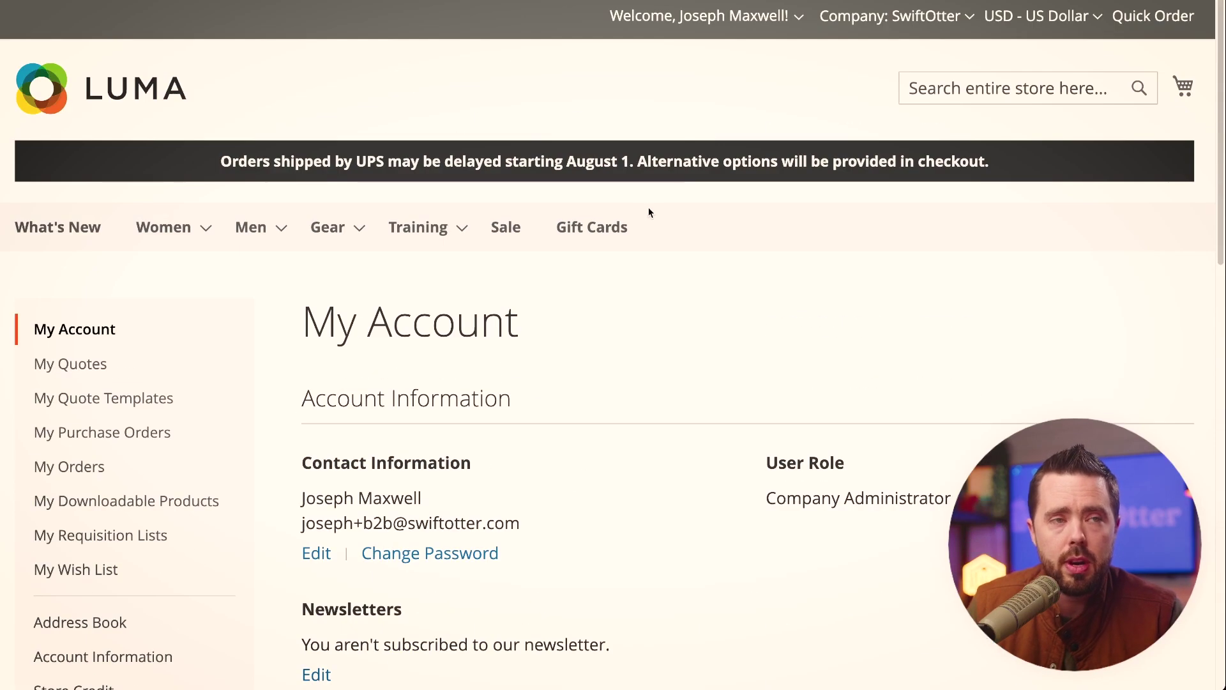
# Use the header company switcher to make Walmart the active company, with the Default User role
pyautogui.click(892, 19)
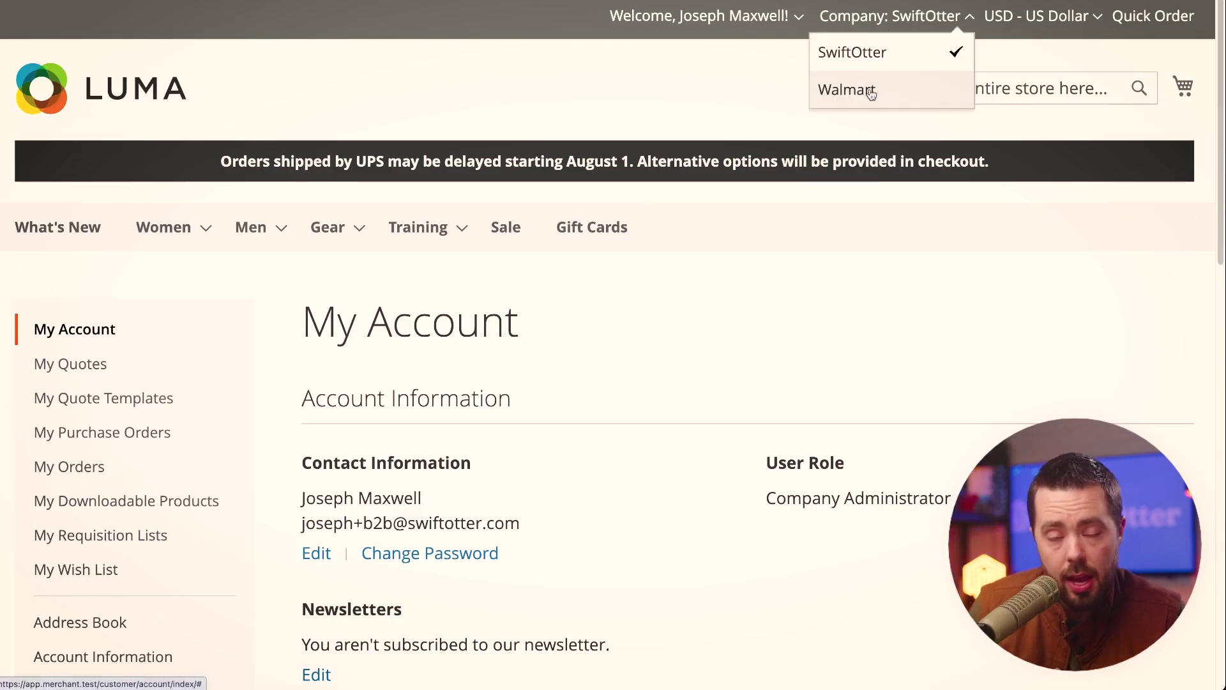
pyautogui.click(871, 93)
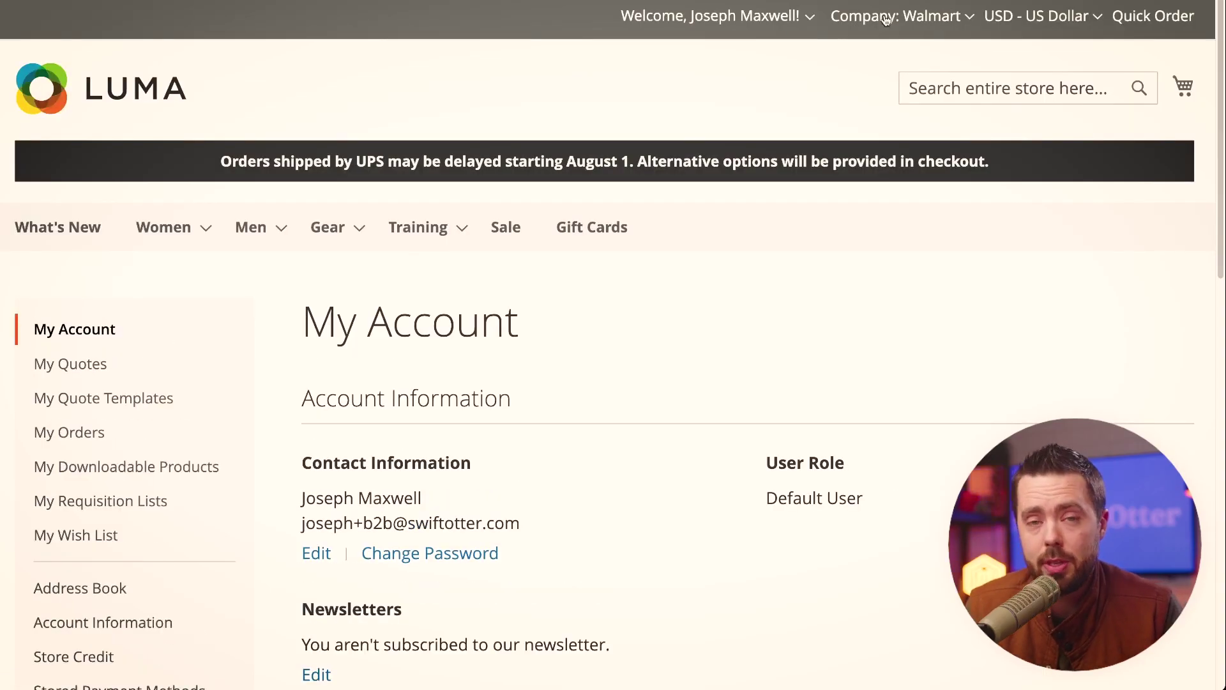
pyautogui.scroll(-10, 659, 345)
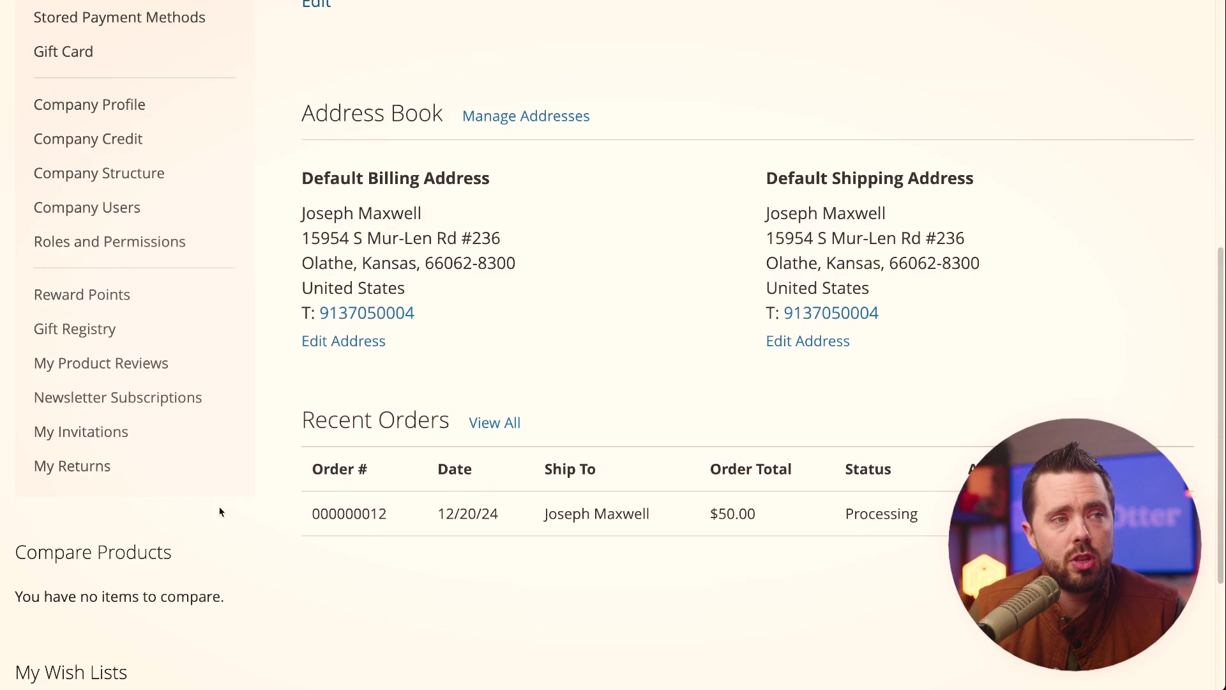
pyautogui.scroll(10, 948, 3)
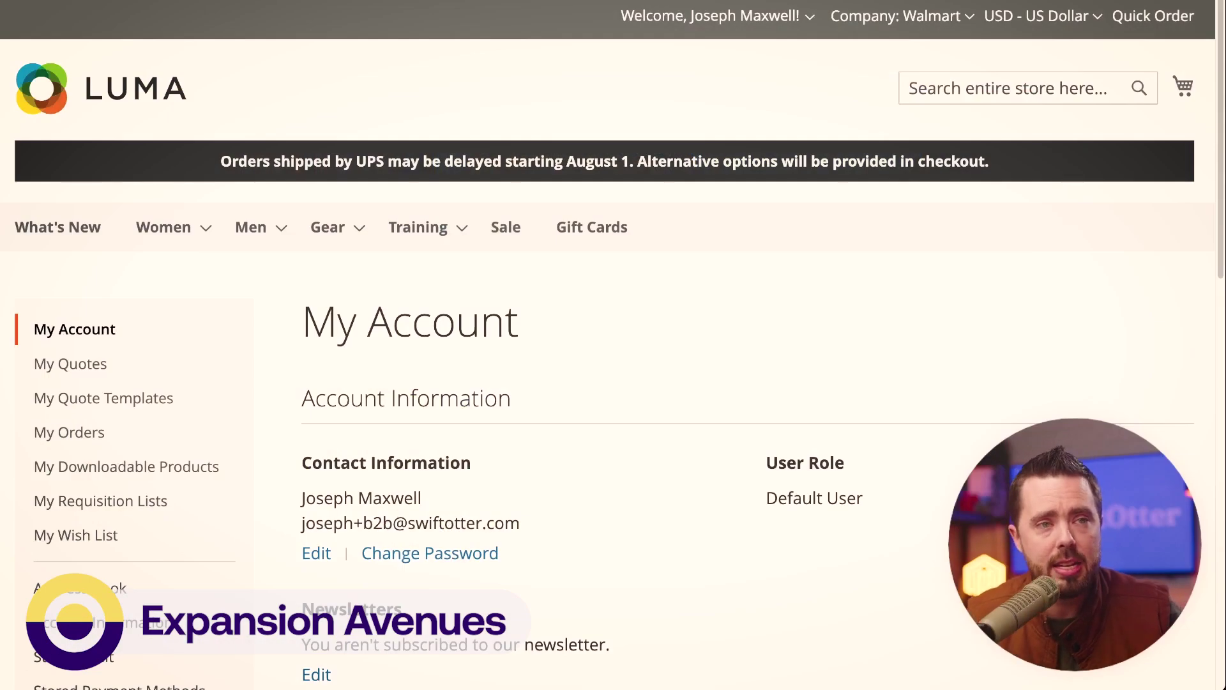
pyautogui.scroll(-7, 658, 354)
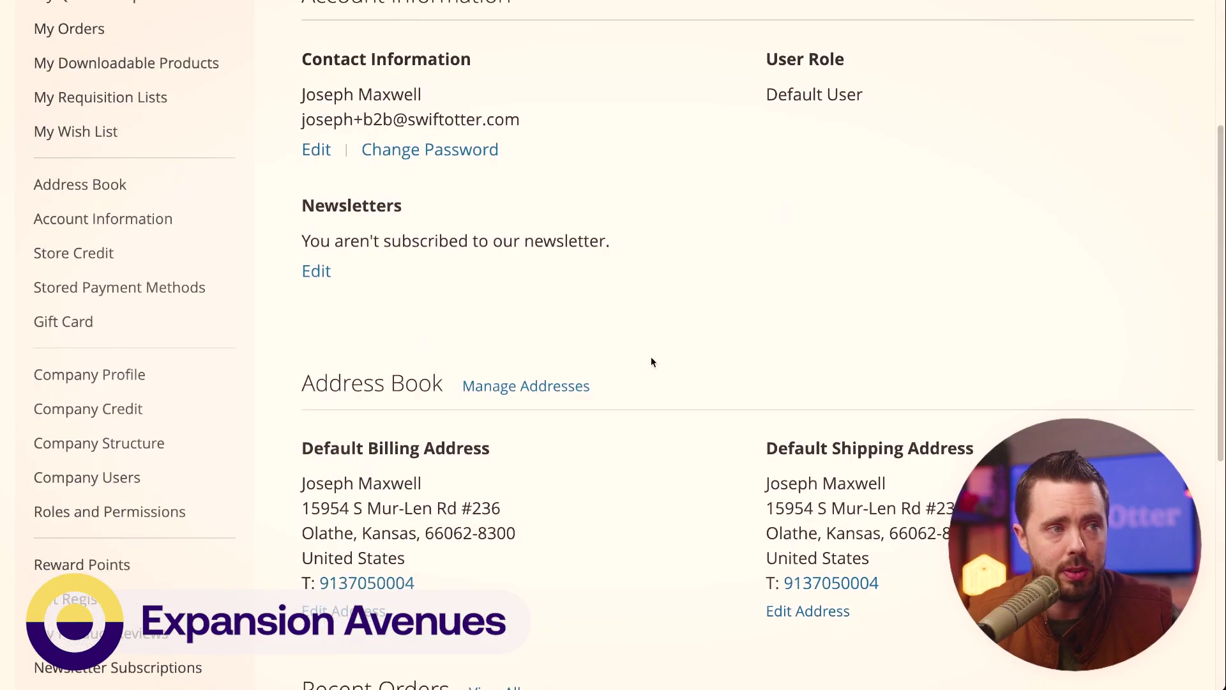
pyautogui.scroll(-1, 652, 358)
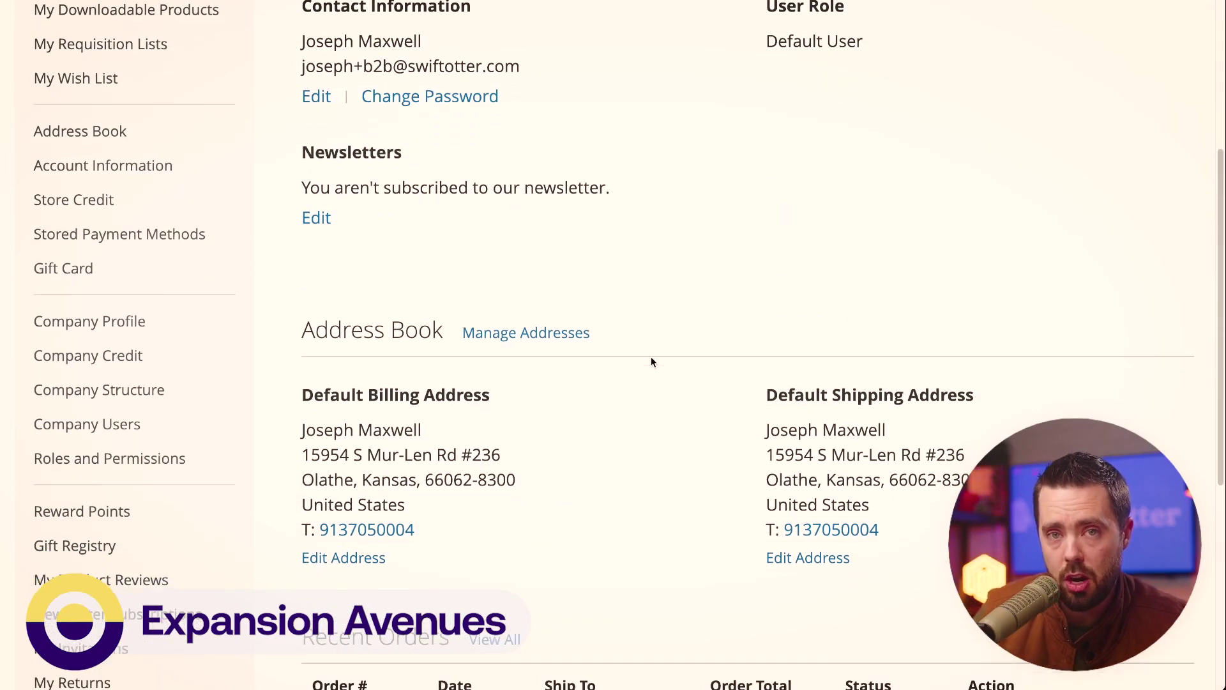
# Open Roles and Permissions, edit the Default User role, and scroll through its permission tree
pyautogui.click(134, 450)
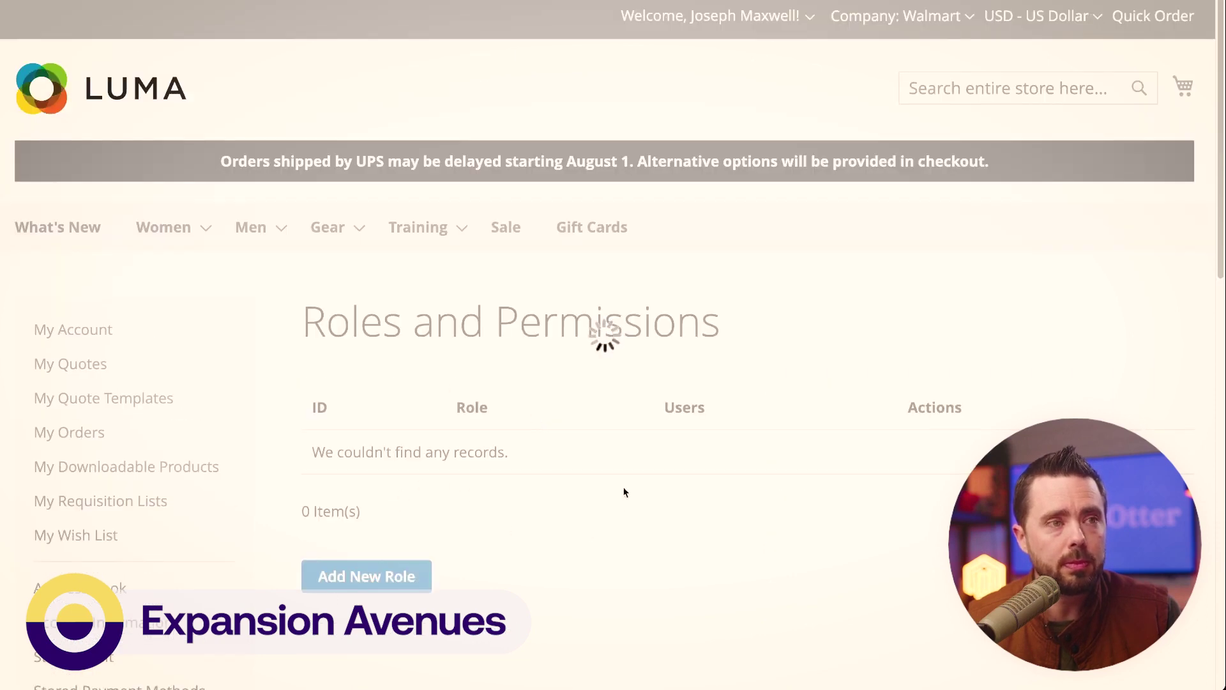
pyautogui.click(951, 452)
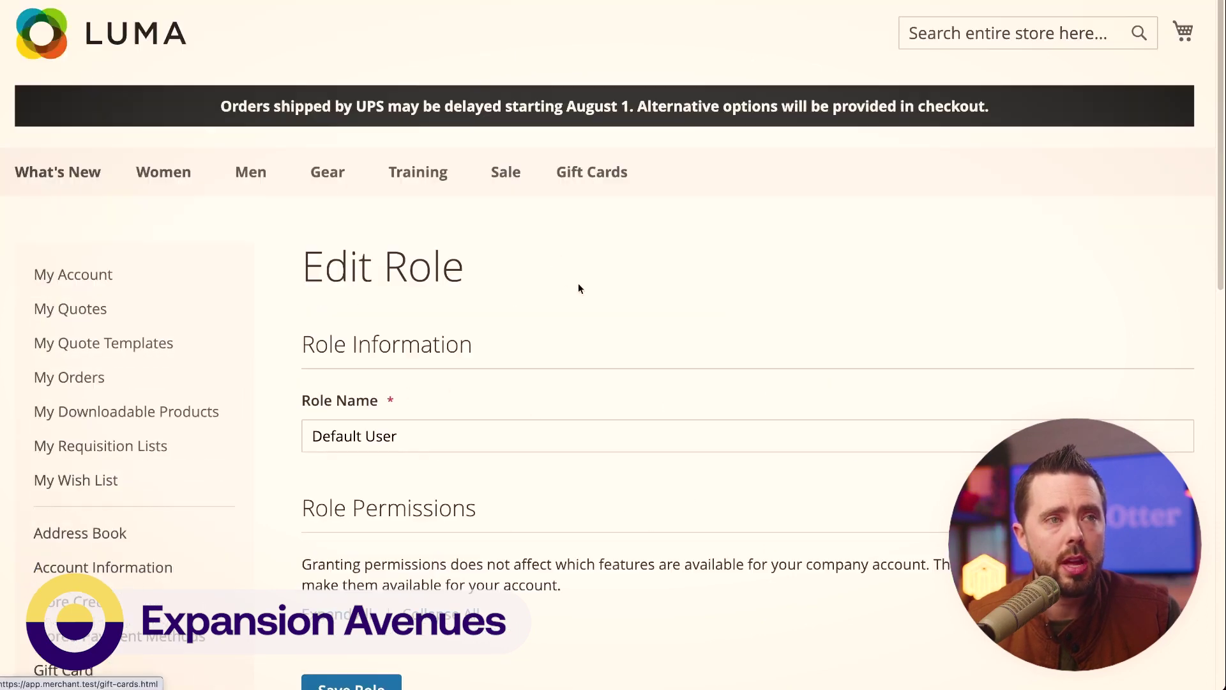
pyautogui.scroll(-1, 586, 437)
pyautogui.scroll(-2, 482, 429)
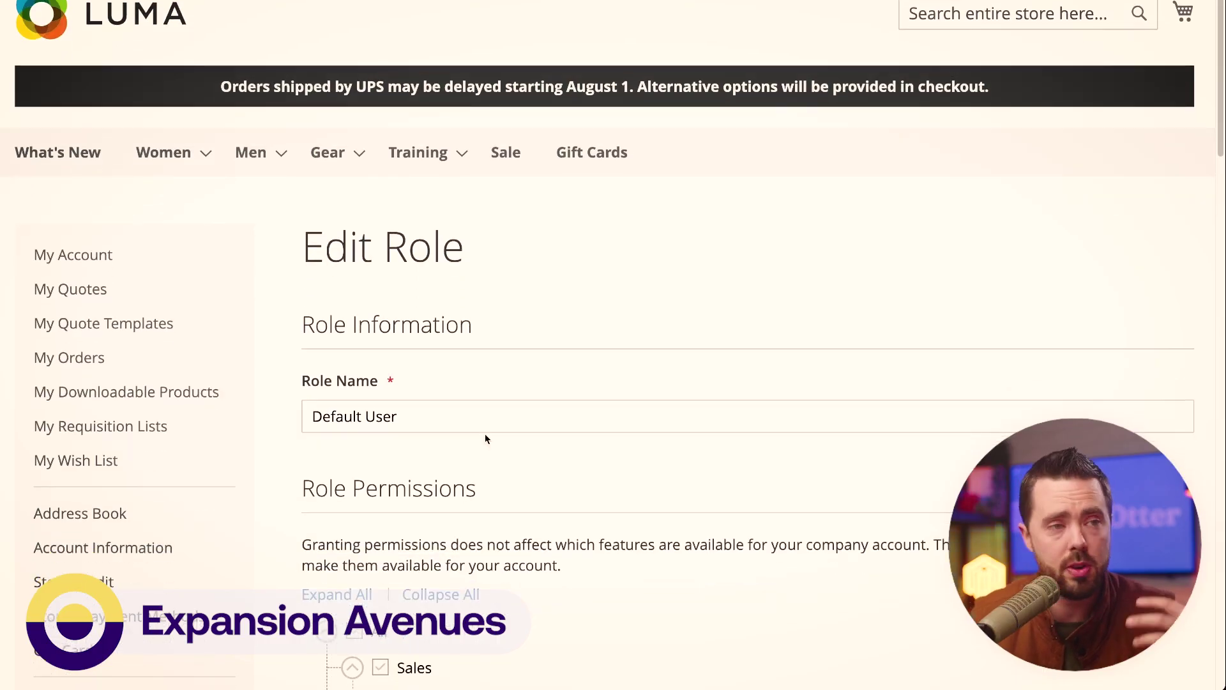
pyautogui.scroll(-1, 486, 437)
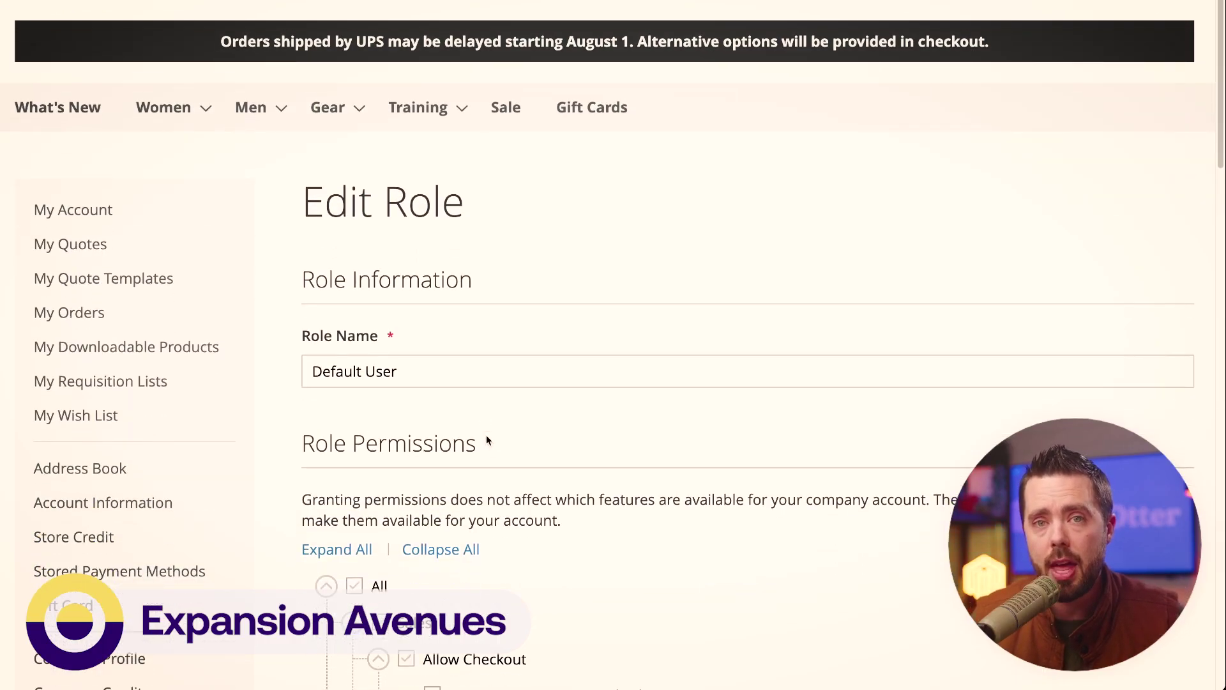
pyautogui.scroll(-8, 562, 437)
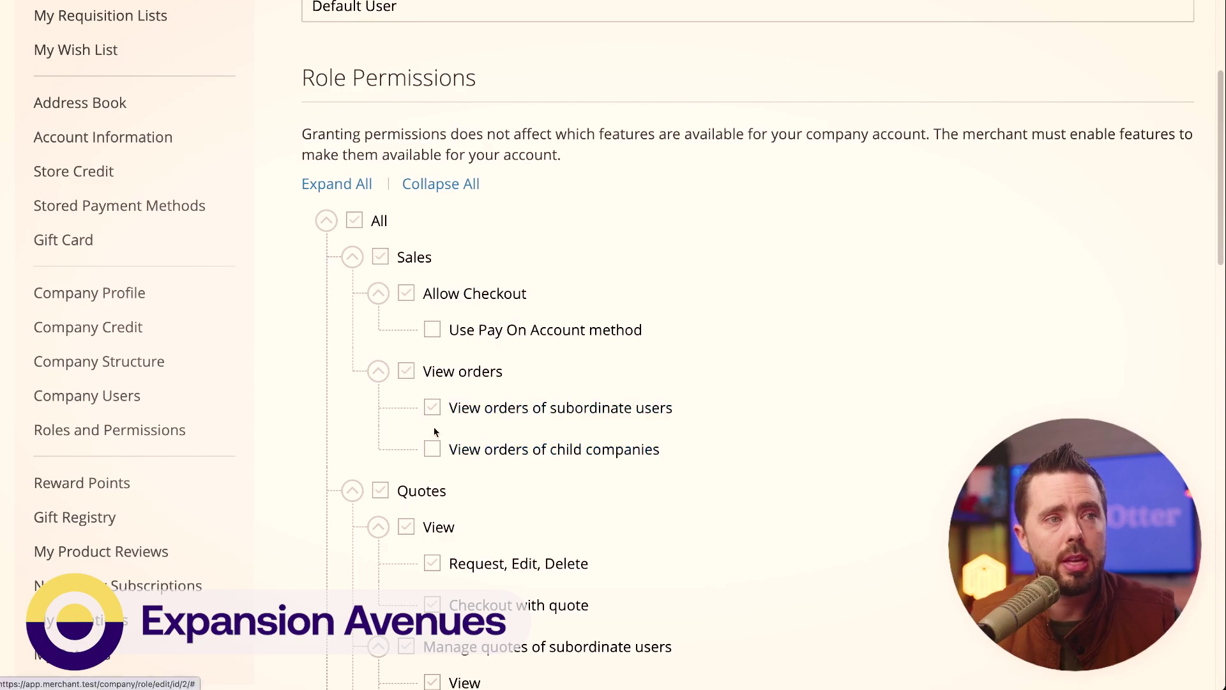